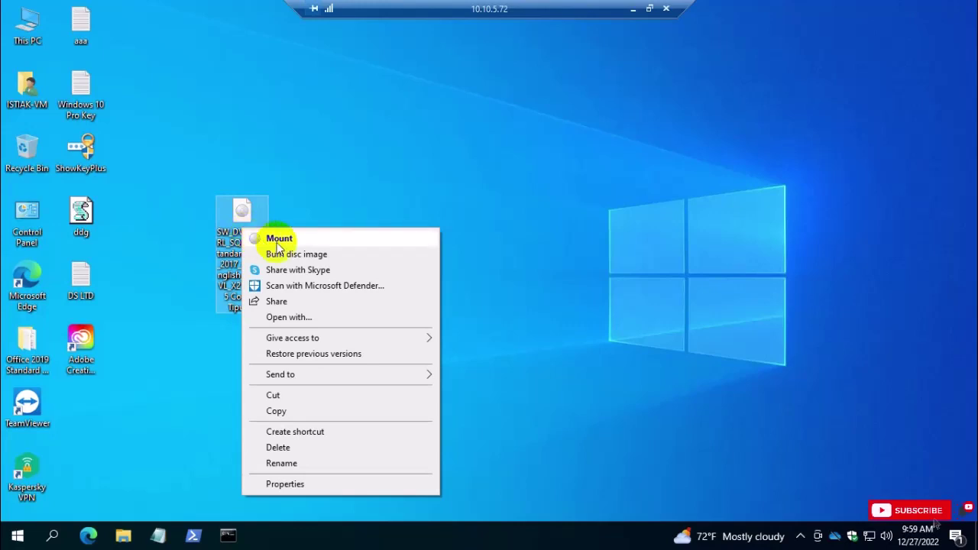
Step: Mount the SQL Server ISO from the desktop and launch its setup application with permission to make changes
{"action": "left_click", "coordinate": [277, 240]}
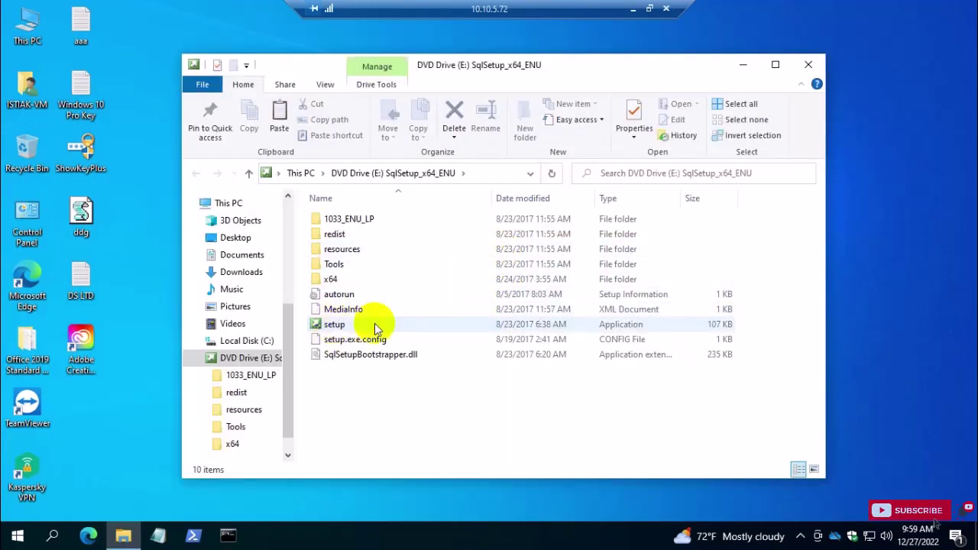
{"action": "double_click", "coordinate": [335, 325]}
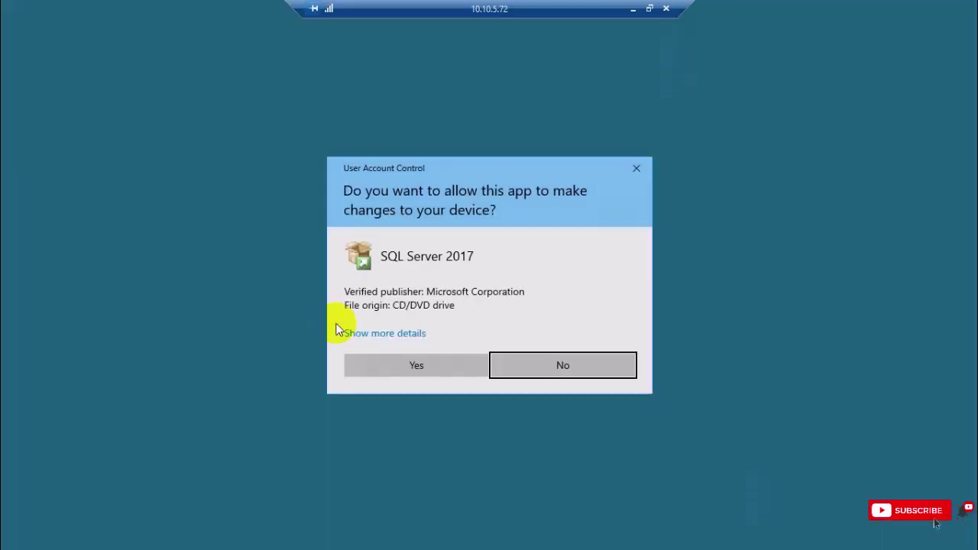
{"action": "left_click", "coordinate": [415, 366]}
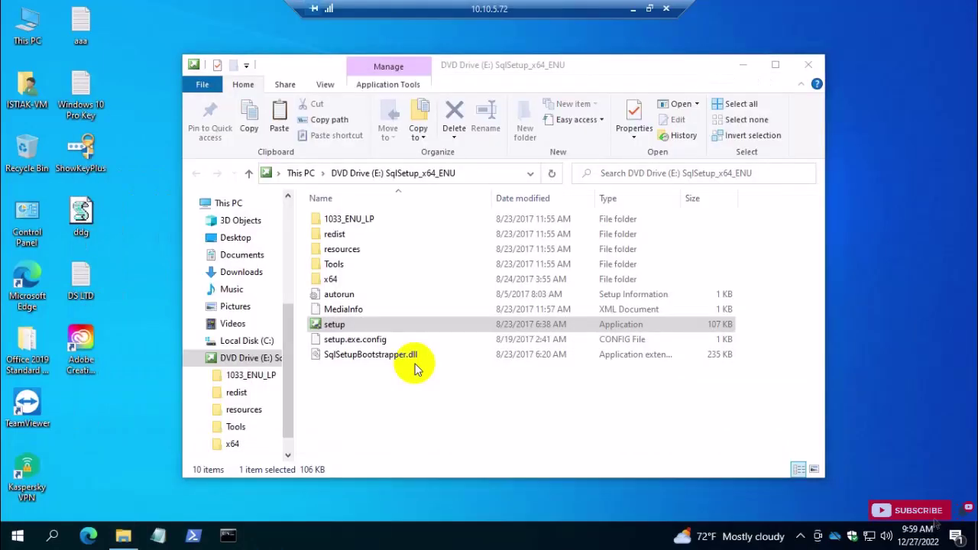
{"action": "left_click", "coordinate": [809, 69]}
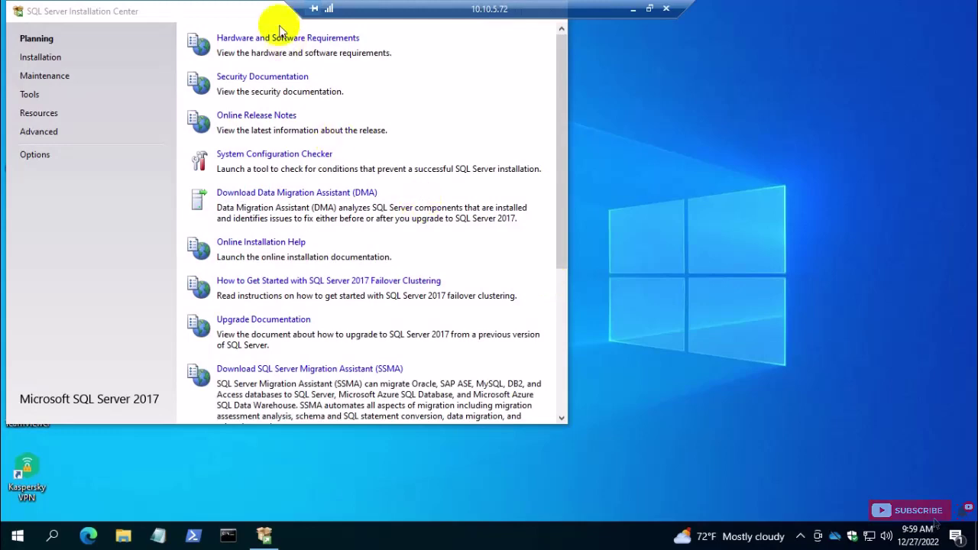
{"action": "left_click_drag", "start_coordinate": [290, 16], "coordinate": [489, 81]}
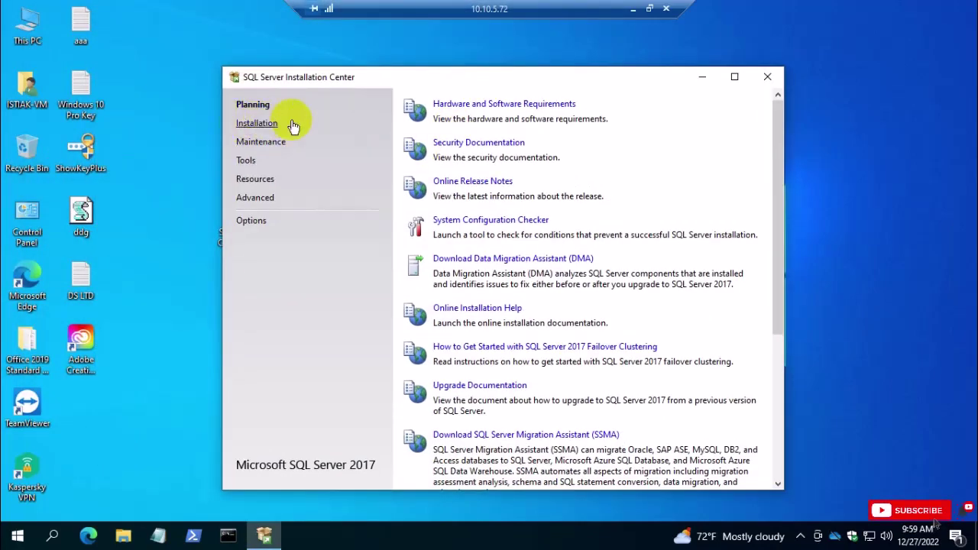
Step: Start a new SQL Server stand-alone installation and minimize the Installation Center
{"action": "left_click", "coordinate": [255, 123]}
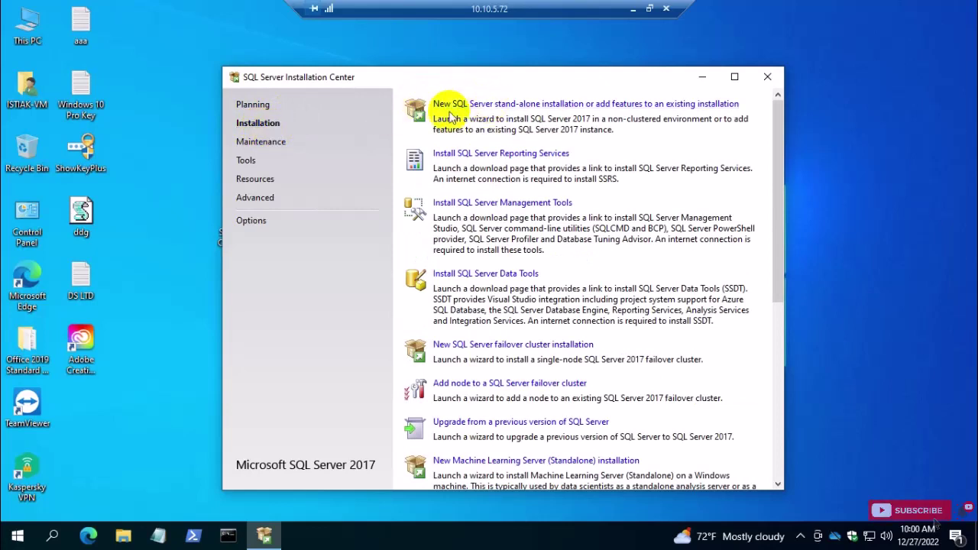
{"action": "left_click", "coordinate": [489, 103]}
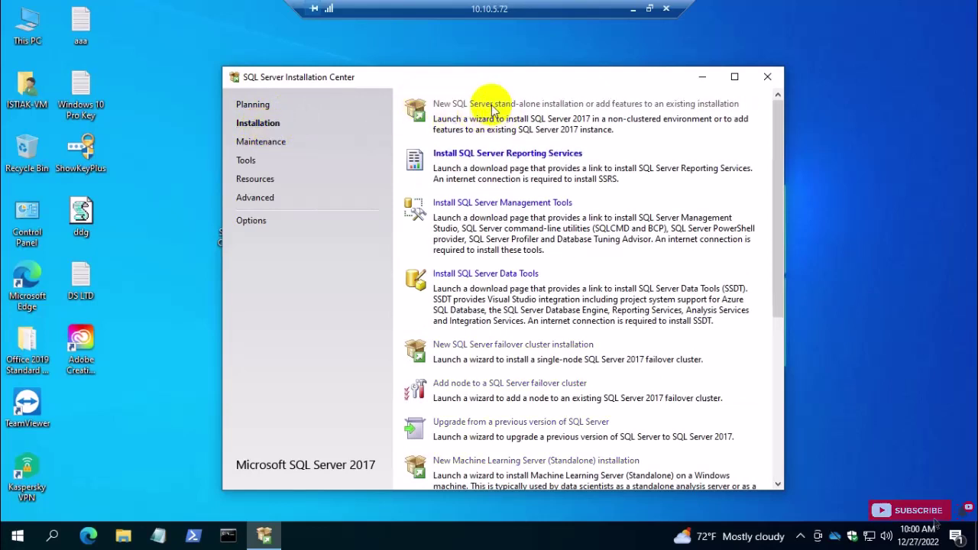
{"action": "left_click", "coordinate": [702, 77]}
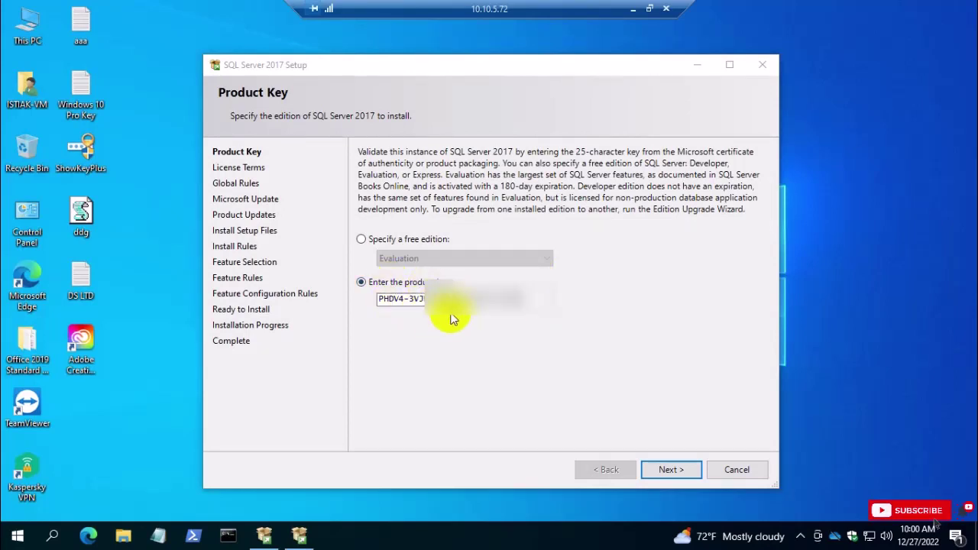
Step: Keep the prefilled product key and accept the license terms
{"action": "left_click", "coordinate": [658, 470]}
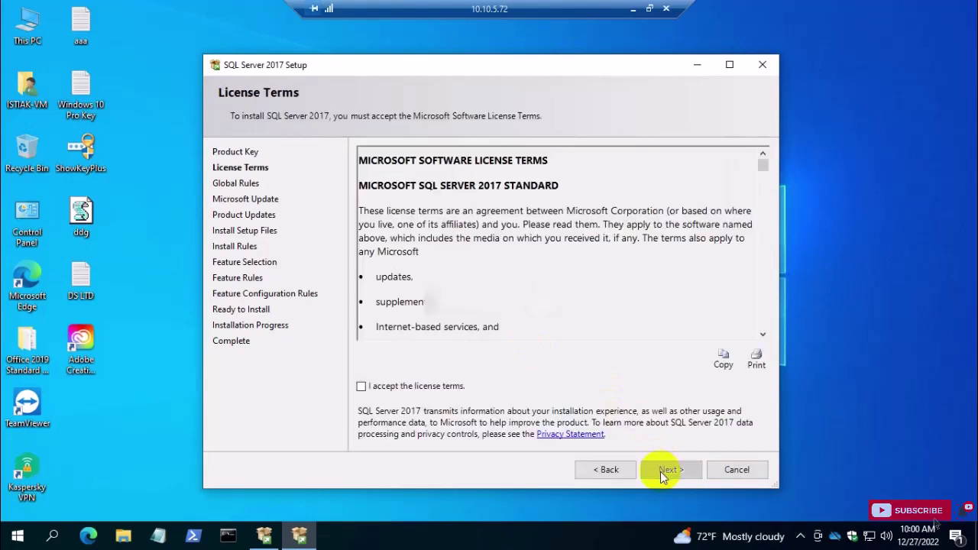
{"action": "left_click", "coordinate": [394, 389]}
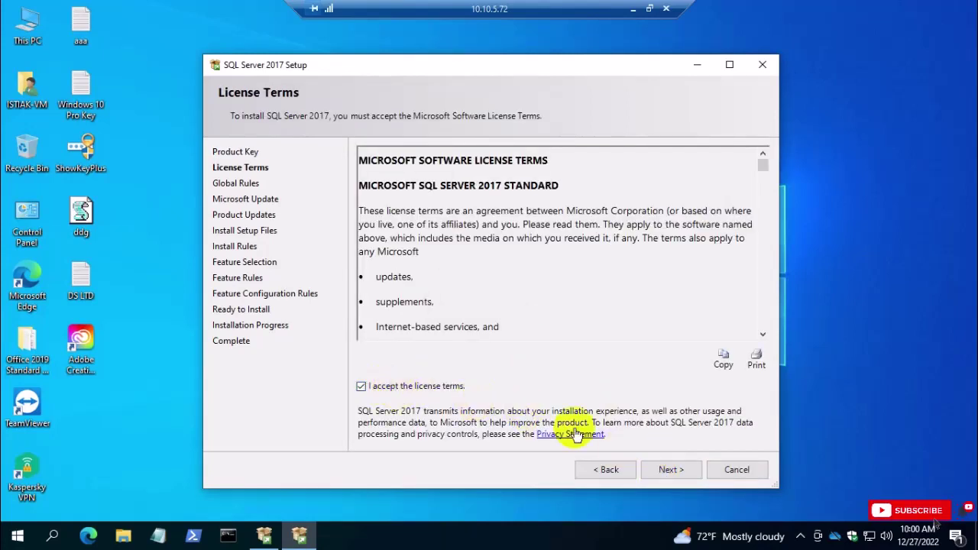
{"action": "left_click", "coordinate": [665, 470]}
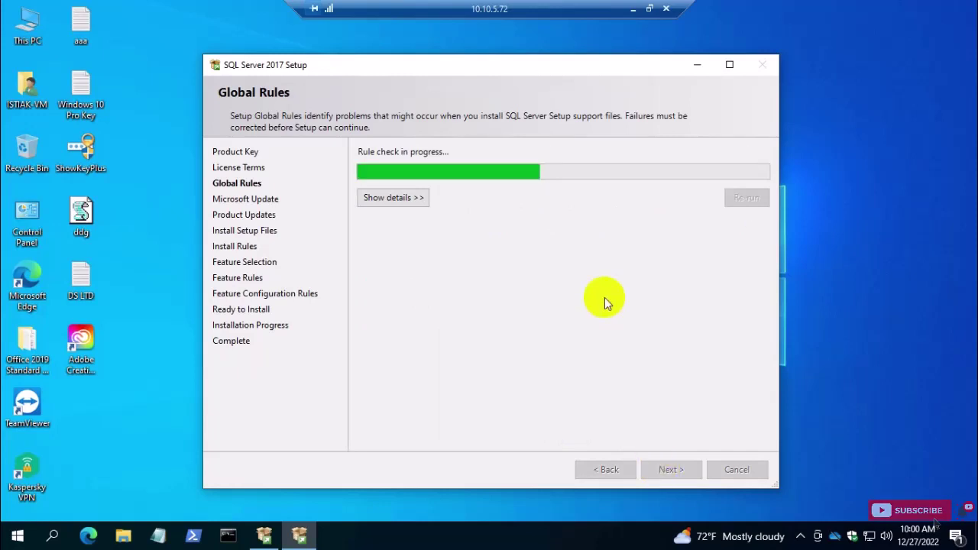
Step: Proceed through the rule checks and product updates to Feature Selection, leaving the Microsoft Update option unchecked
{"action": "left_click", "coordinate": [386, 201]}
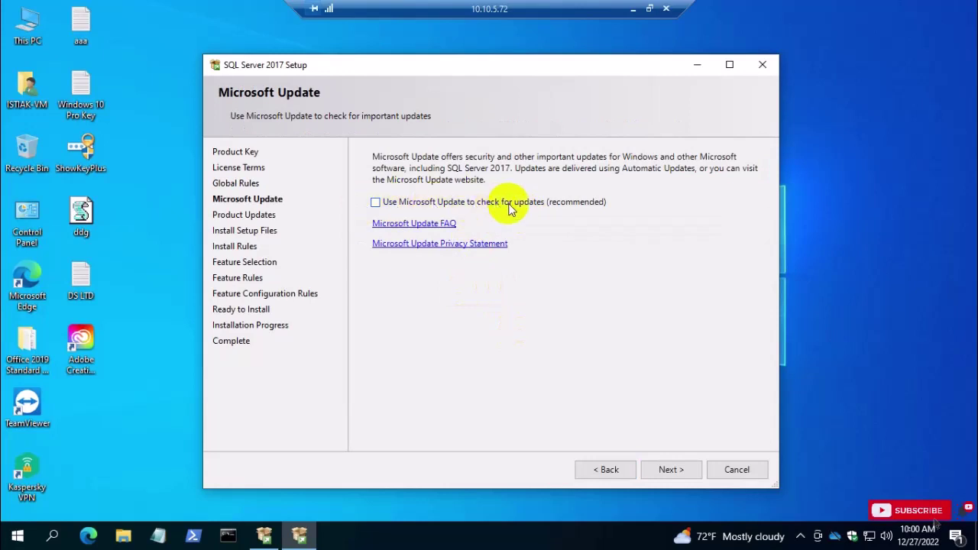
{"action": "left_click", "coordinate": [662, 463]}
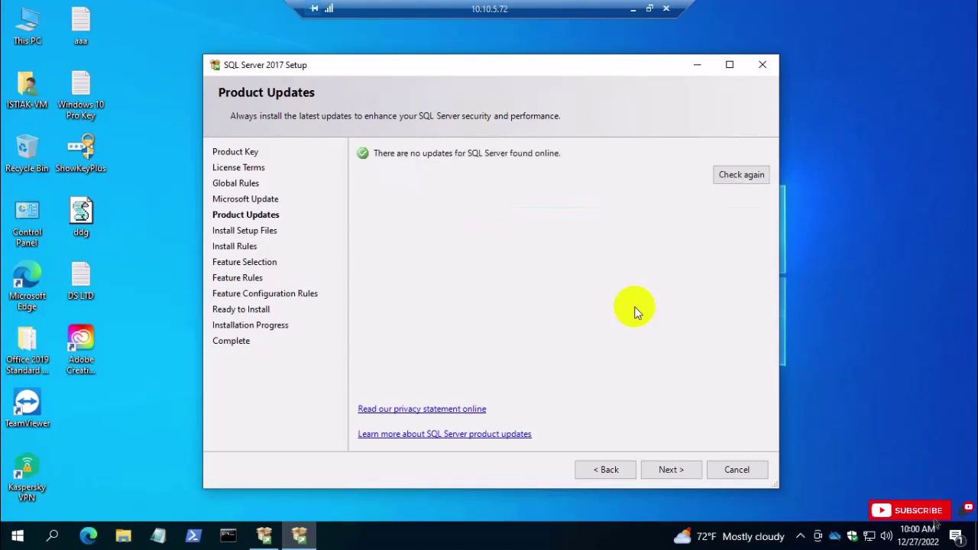
{"action": "left_click", "coordinate": [666, 470]}
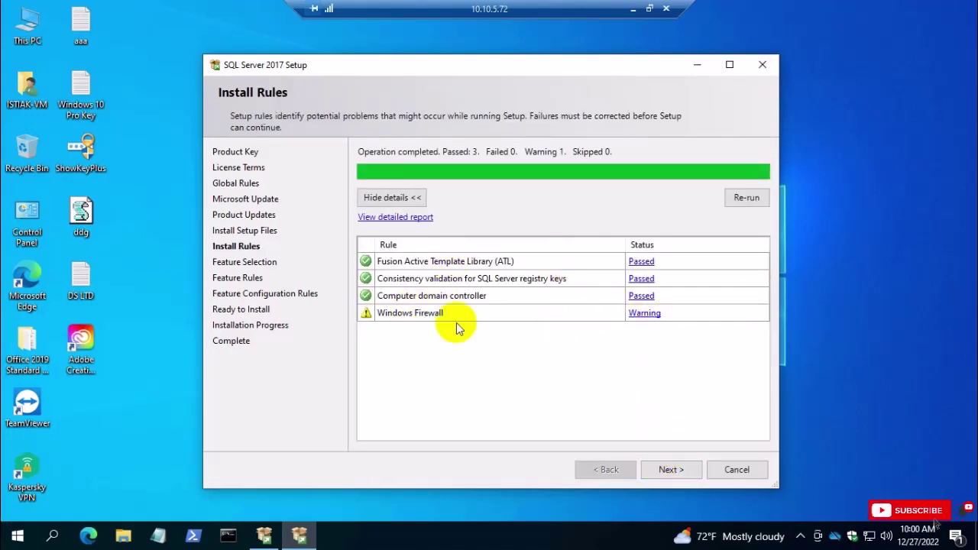
{"action": "left_click", "coordinate": [669, 469]}
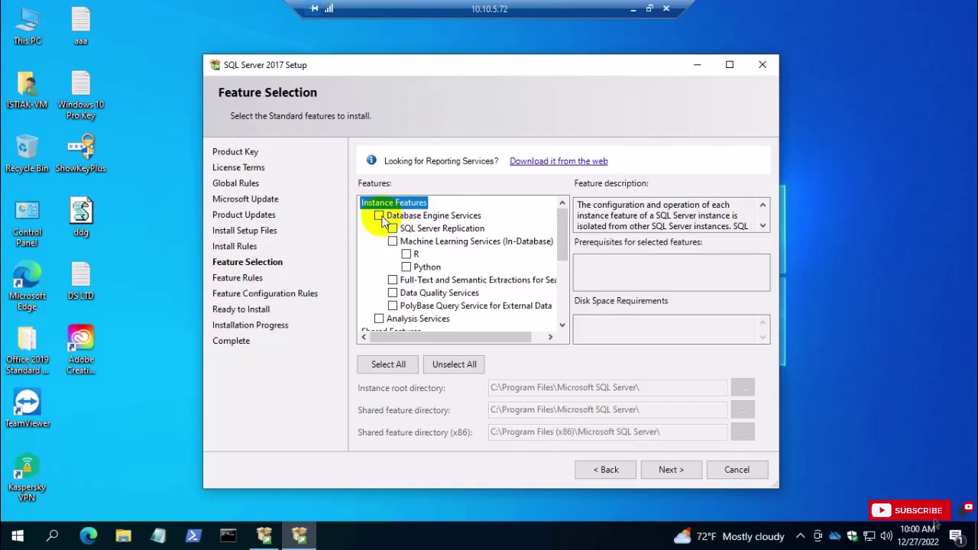
Step: Select Database Engine Services and Analysis Services as the features to install, then proceed to Instance Configuration
{"action": "left_click", "coordinate": [380, 216]}
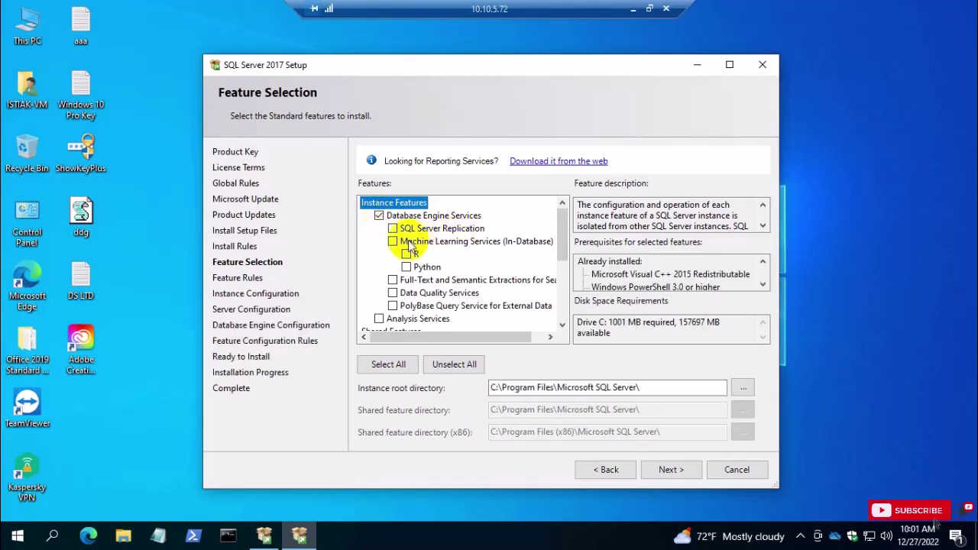
{"action": "left_click", "coordinate": [380, 319]}
{"action": "left_click_drag", "start_coordinate": [563, 218], "coordinate": [557, 309]}
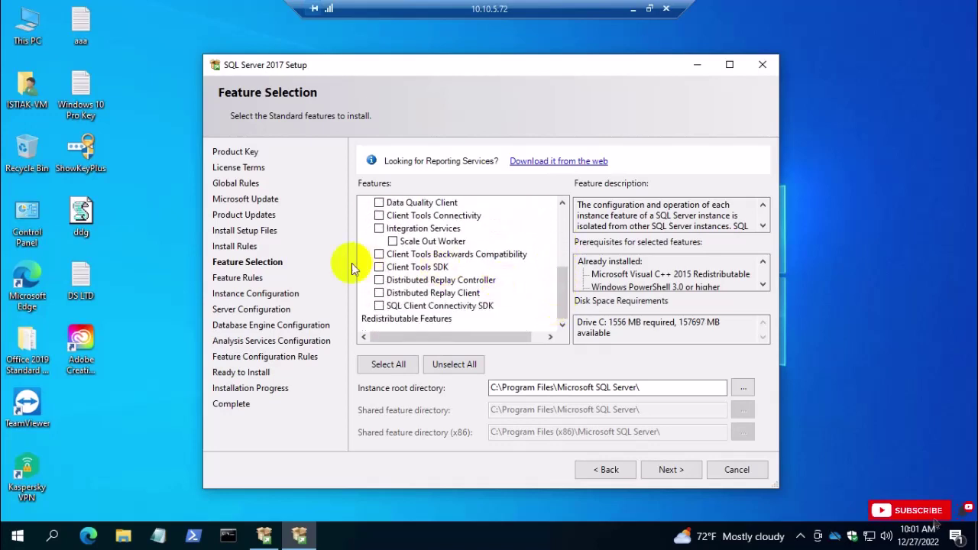
{"action": "left_click", "coordinate": [667, 469]}
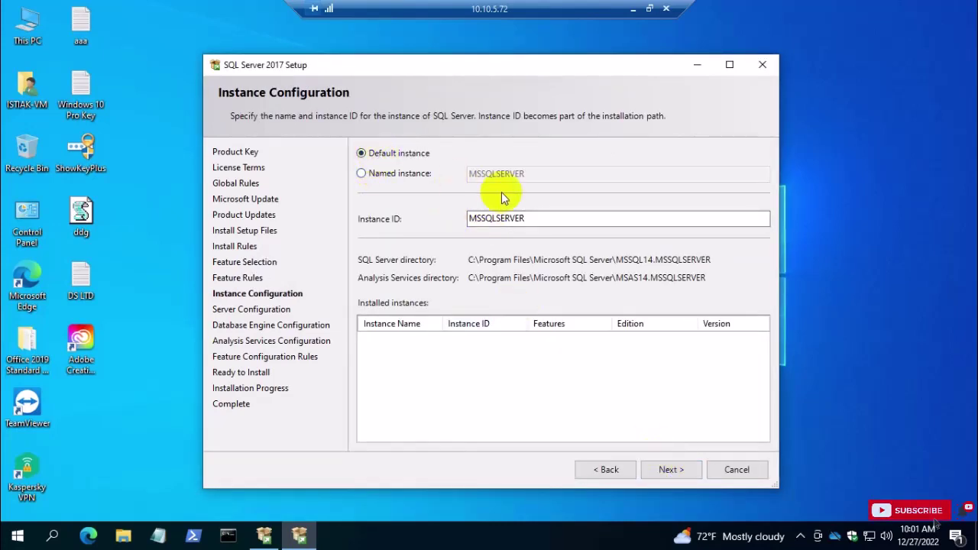
Step: Use the default instance instead of a named one and continue to Server Configuration
{"action": "left_click", "coordinate": [362, 173]}
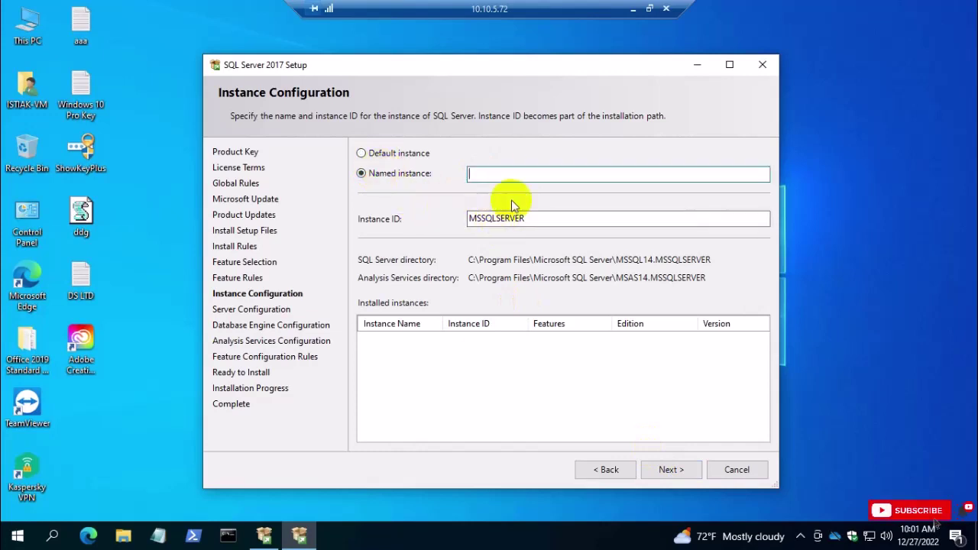
{"action": "left_click", "coordinate": [367, 155]}
{"action": "left_click", "coordinate": [664, 468]}
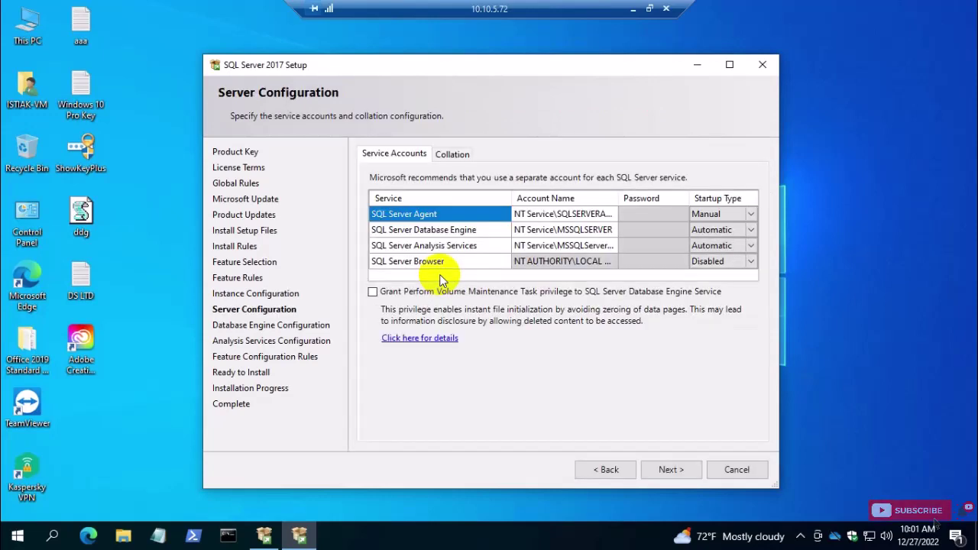
Step: Set the startup type of SQL Server Agent and SQL Server Browser to Automatic, check the collation settings, and continue
{"action": "left_click", "coordinate": [751, 216]}
{"action": "left_click", "coordinate": [740, 228]}
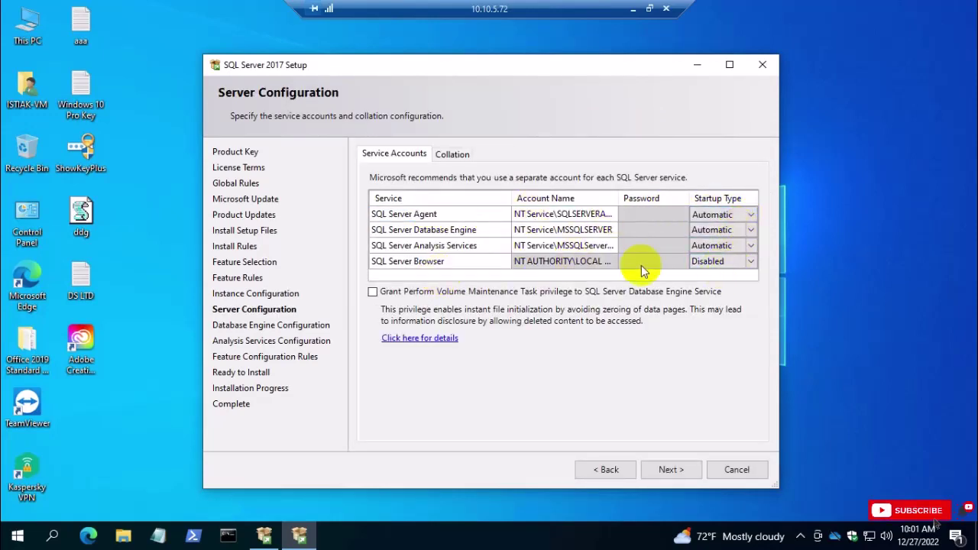
{"action": "left_click", "coordinate": [749, 262]}
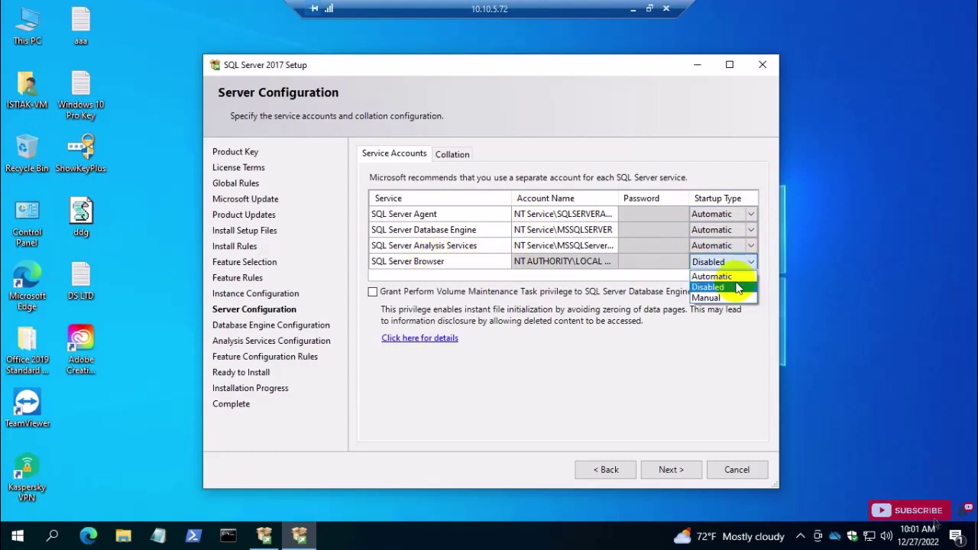
{"action": "left_click", "coordinate": [730, 277]}
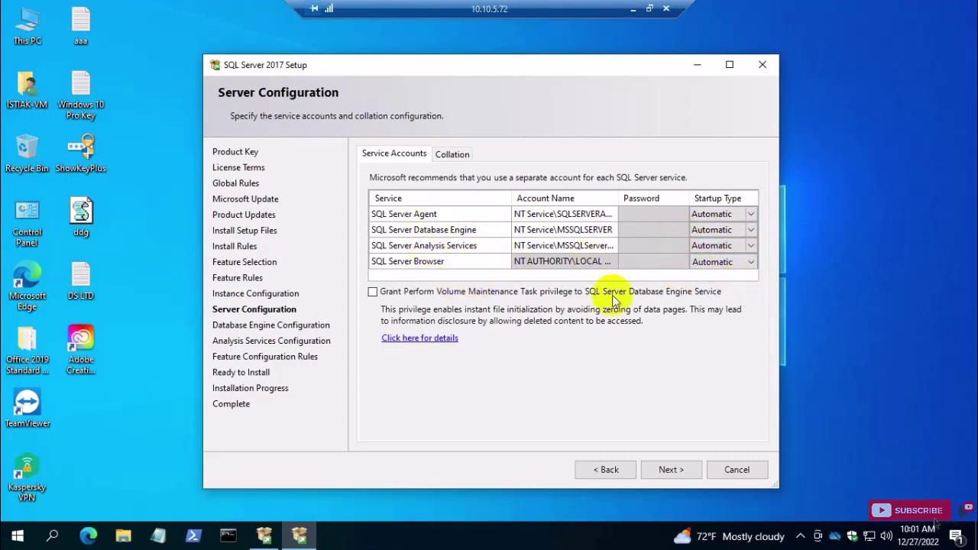
{"action": "left_click", "coordinate": [452, 154]}
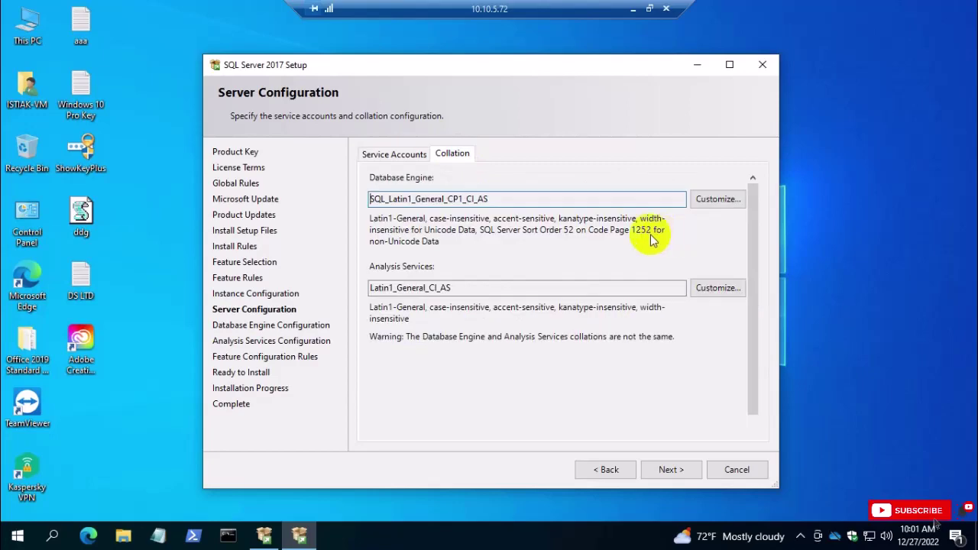
{"action": "left_click", "coordinate": [394, 153]}
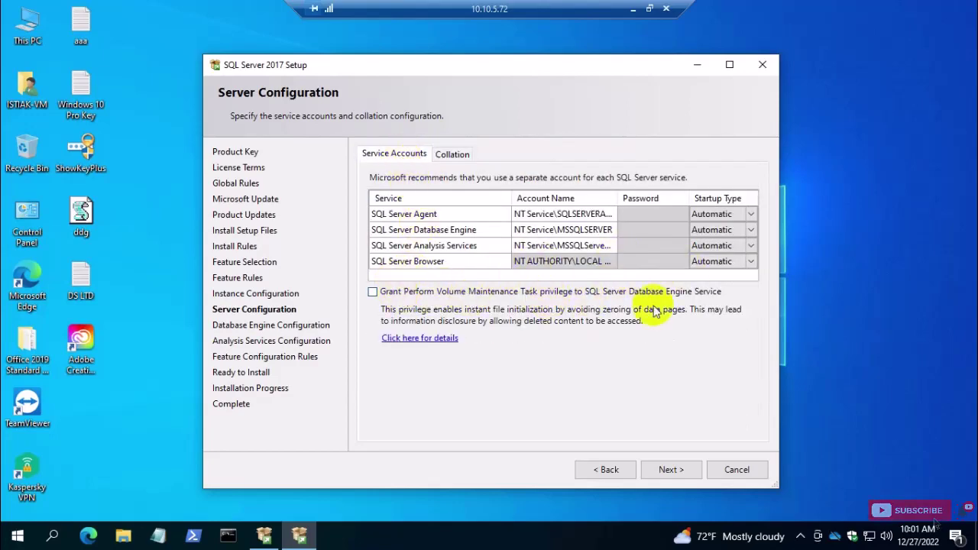
{"action": "left_click", "coordinate": [658, 463]}
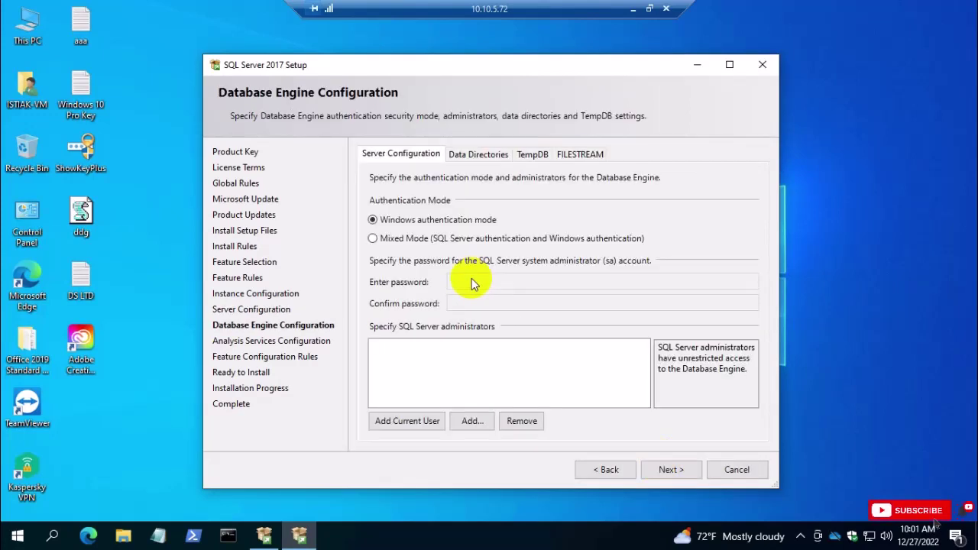
Step: Review the Database Engine's data directories, TempDB and FILESTREAM settings, then return to its server configuration
{"action": "left_click", "coordinate": [485, 155]}
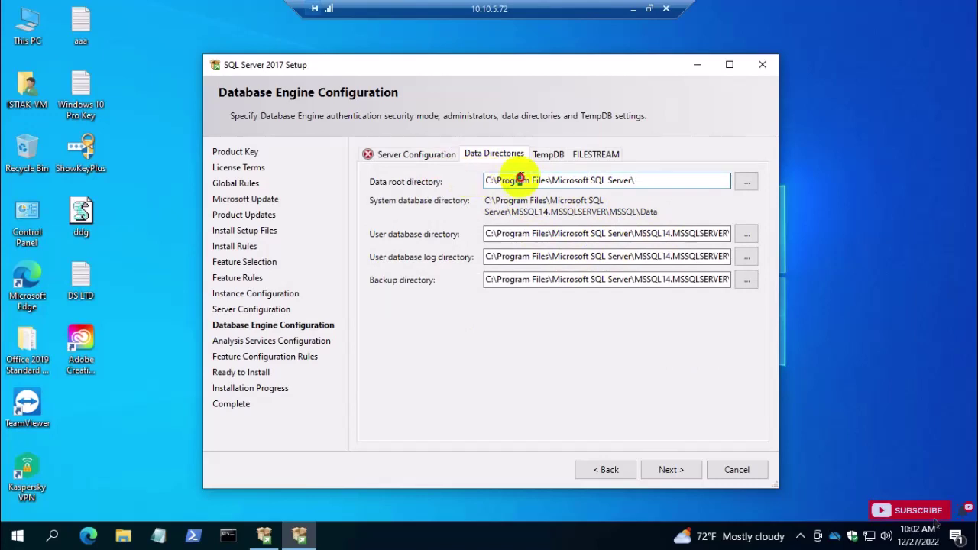
{"action": "left_click_drag", "start_coordinate": [518, 181], "coordinate": [486, 183]}
{"action": "left_click", "coordinate": [550, 154]}
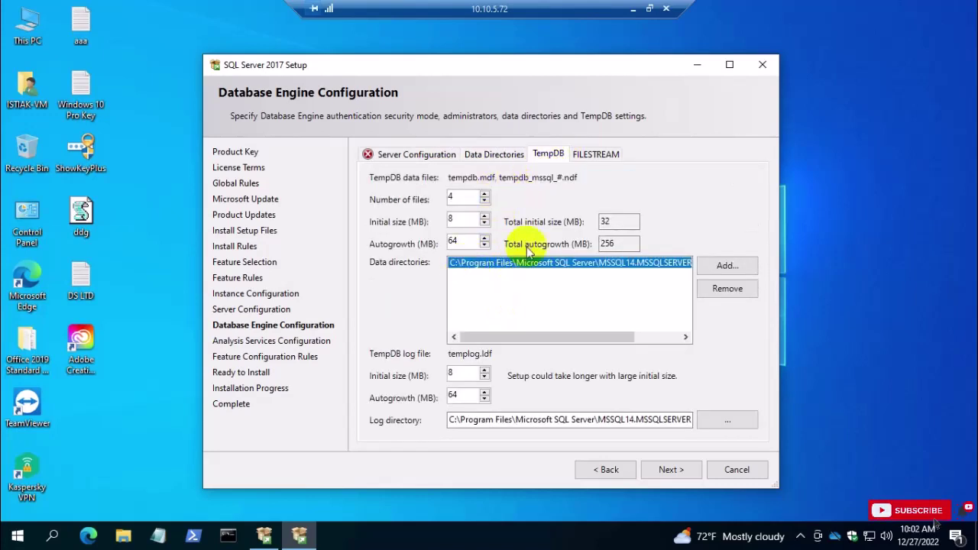
{"action": "left_click", "coordinate": [593, 153]}
{"action": "left_click", "coordinate": [417, 154]}
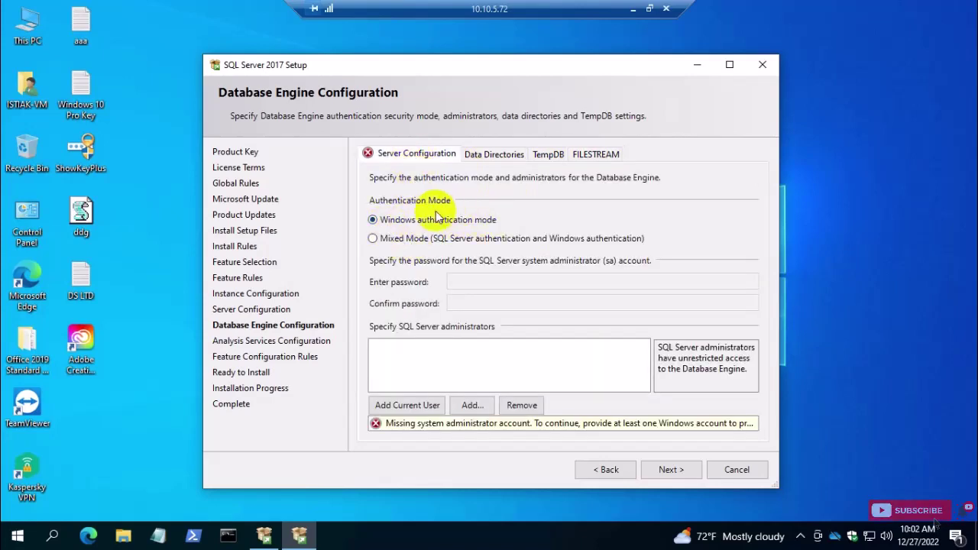
Step: Choose Mixed Mode authentication and enter and confirm the password for the system administrator (sa) account
{"action": "left_click", "coordinate": [374, 240]}
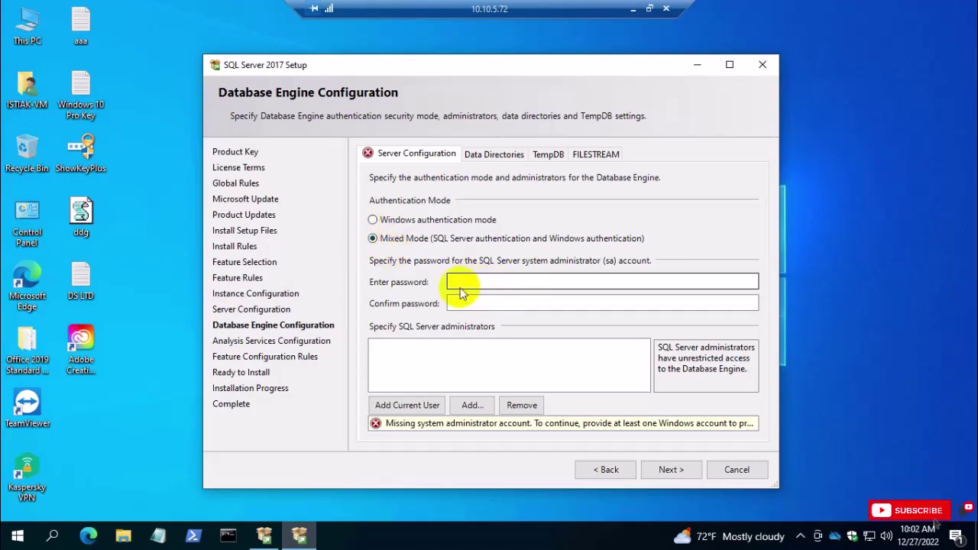
{"action": "left_click", "coordinate": [483, 280]}
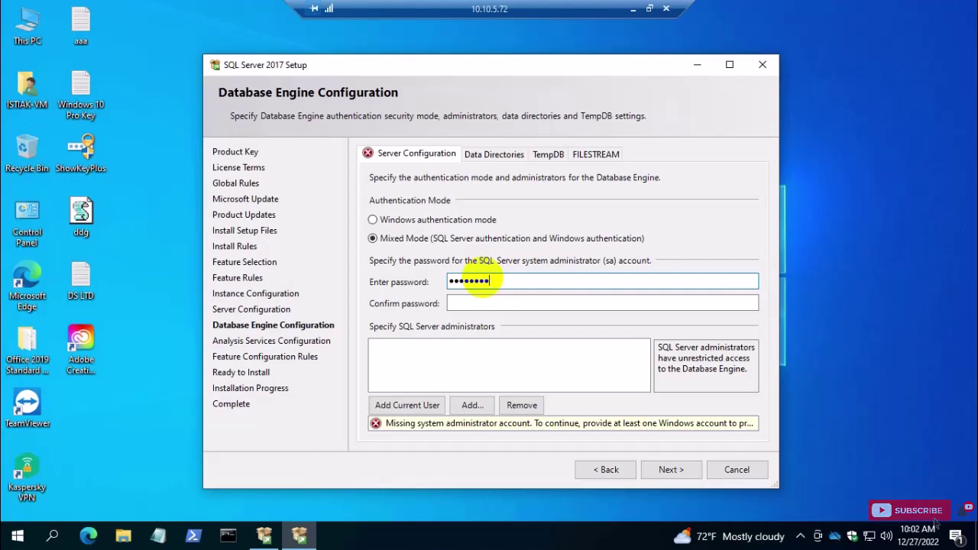
{"action": "key", "text": "Tab"}
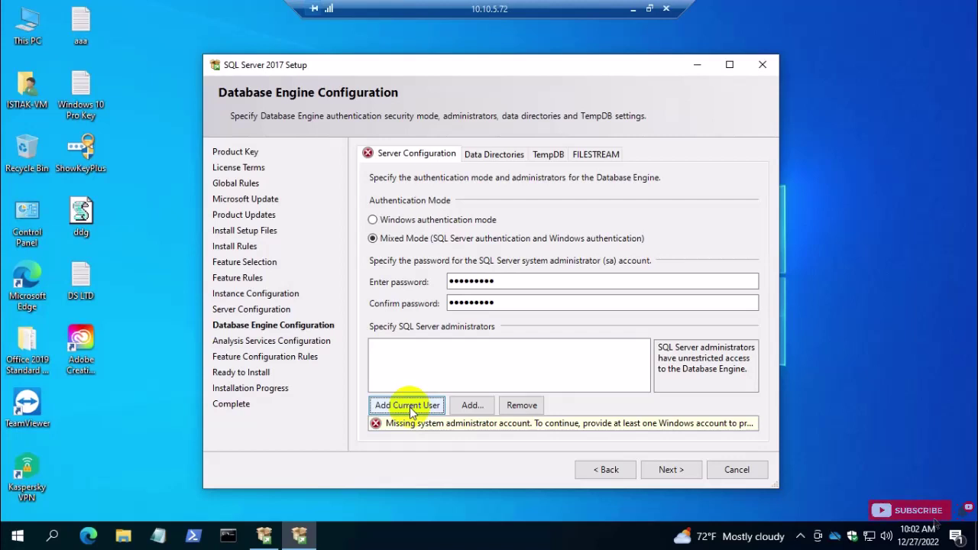
Step: Add the current user as administrator for both the Database Engine and Analysis Services
{"action": "left_click", "coordinate": [411, 411]}
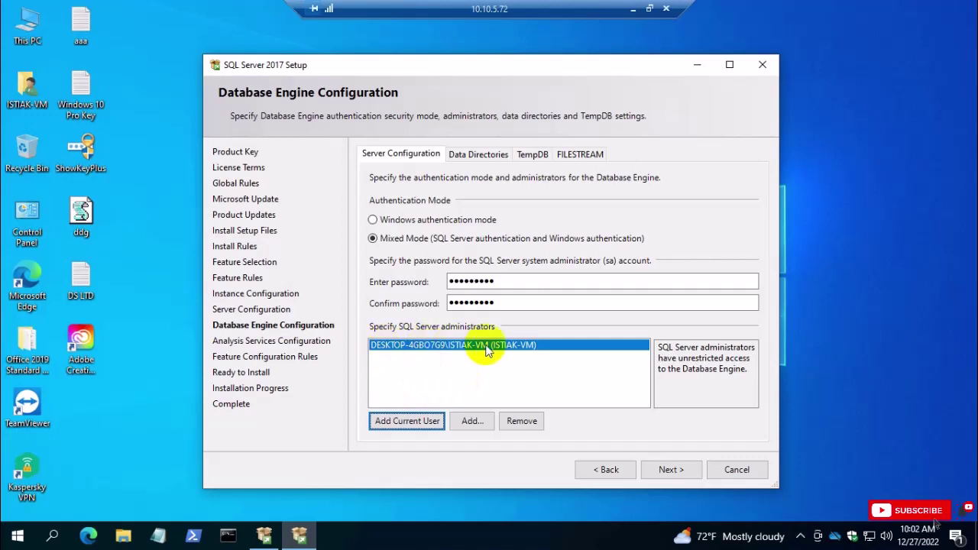
{"action": "left_click", "coordinate": [662, 466]}
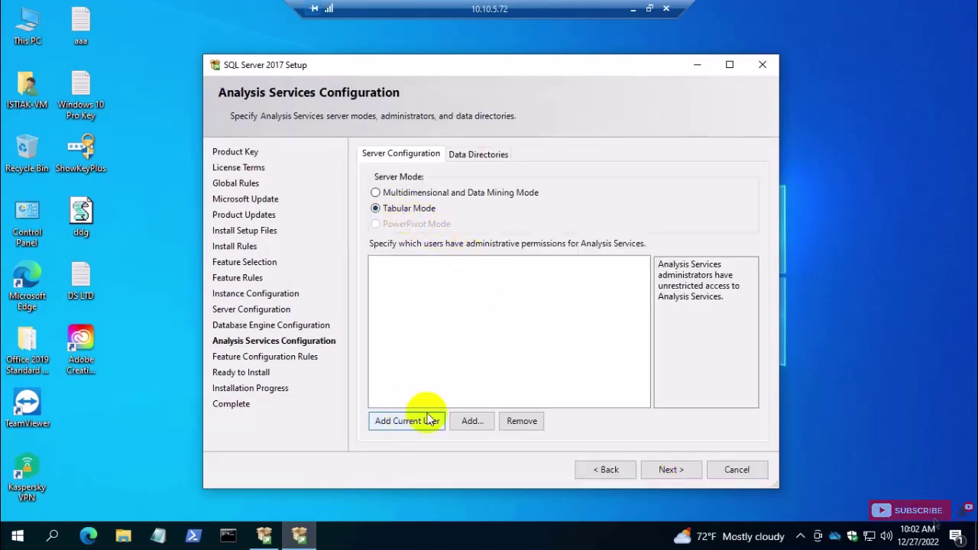
{"action": "left_click", "coordinate": [403, 422]}
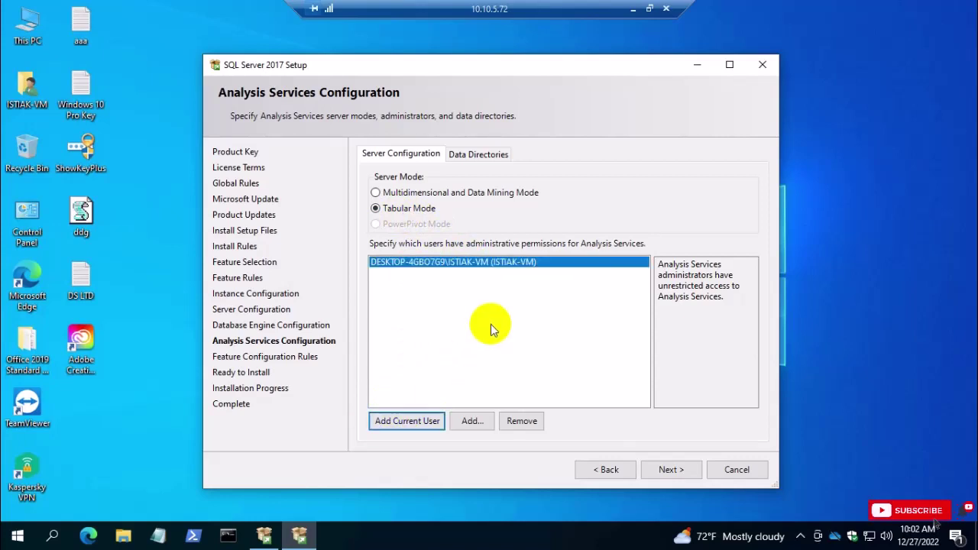
Step: Continue to the installation summary, review the listed configuration, and start the SQL Server 2017 installation
{"action": "left_click", "coordinate": [679, 471]}
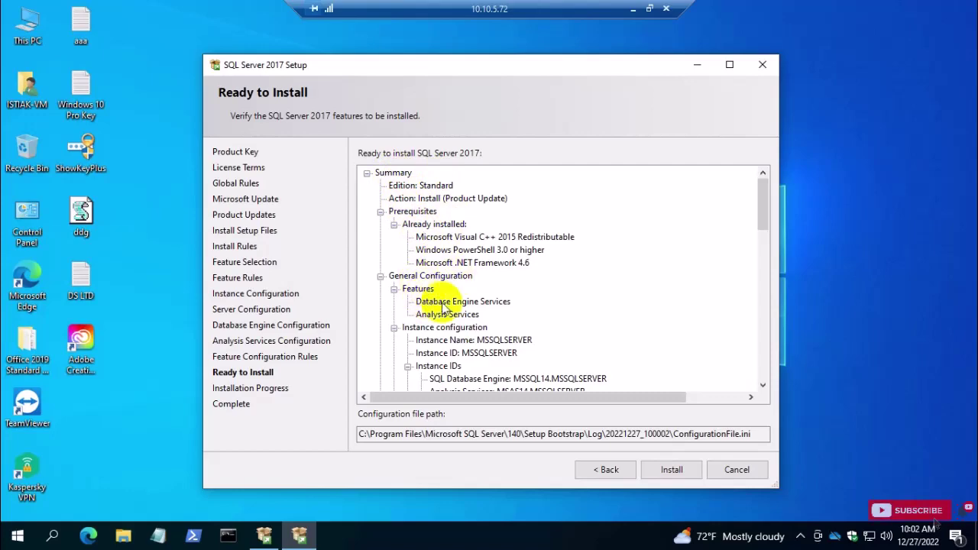
{"action": "left_click_drag", "start_coordinate": [761, 213], "coordinate": [759, 363]}
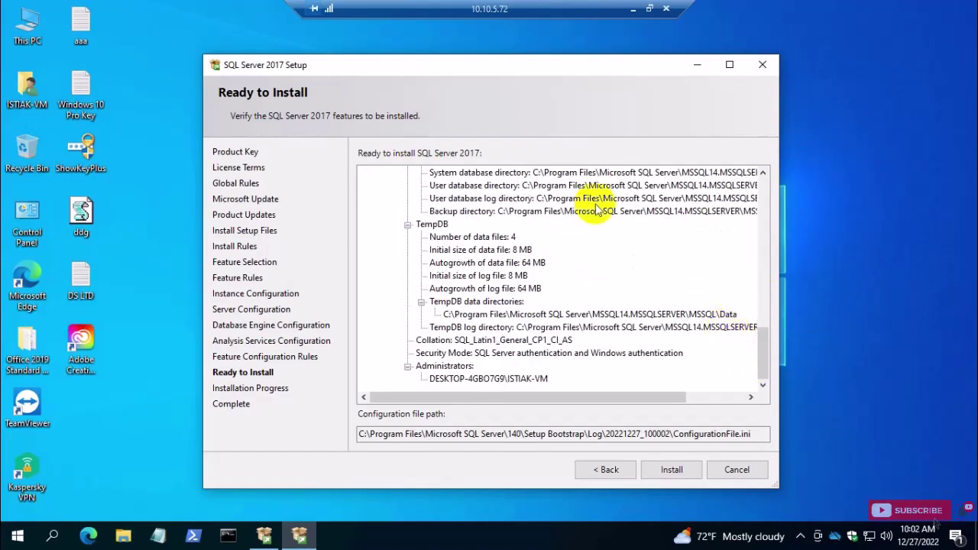
{"action": "left_click", "coordinate": [670, 469]}
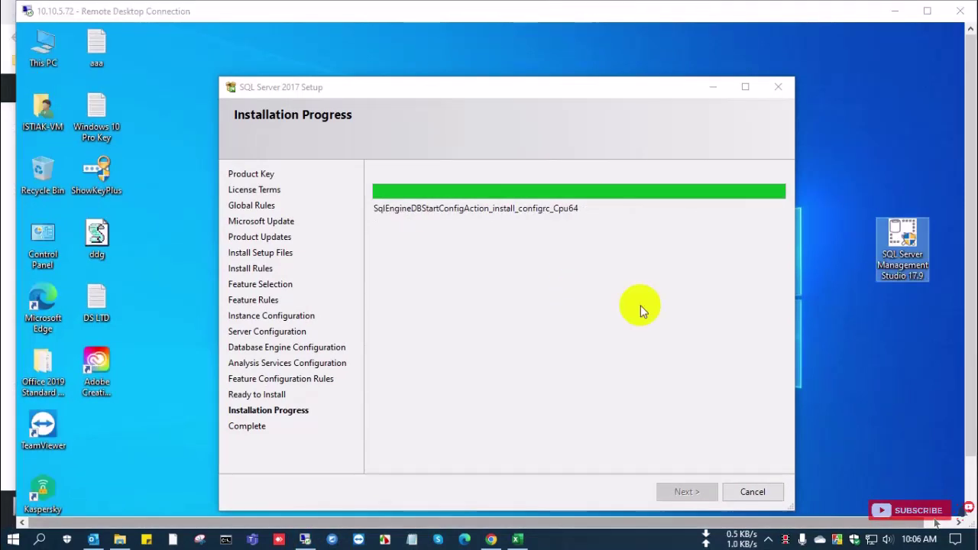
Step: Check the installation status of all SQL Server features, then close the setup wizard and refresh the desktop
{"action": "left_click", "coordinate": [778, 230]}
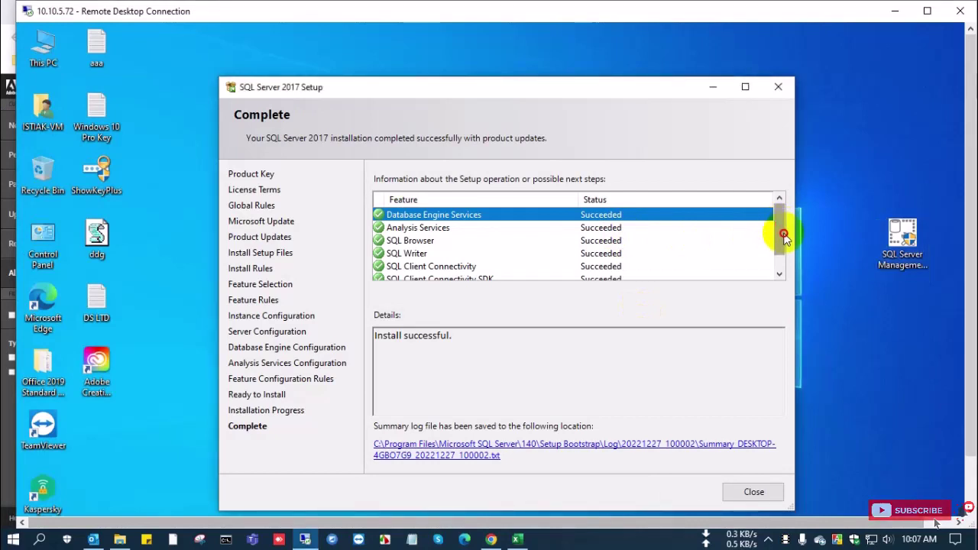
{"action": "left_click_drag", "start_coordinate": [780, 249], "coordinate": [778, 270]}
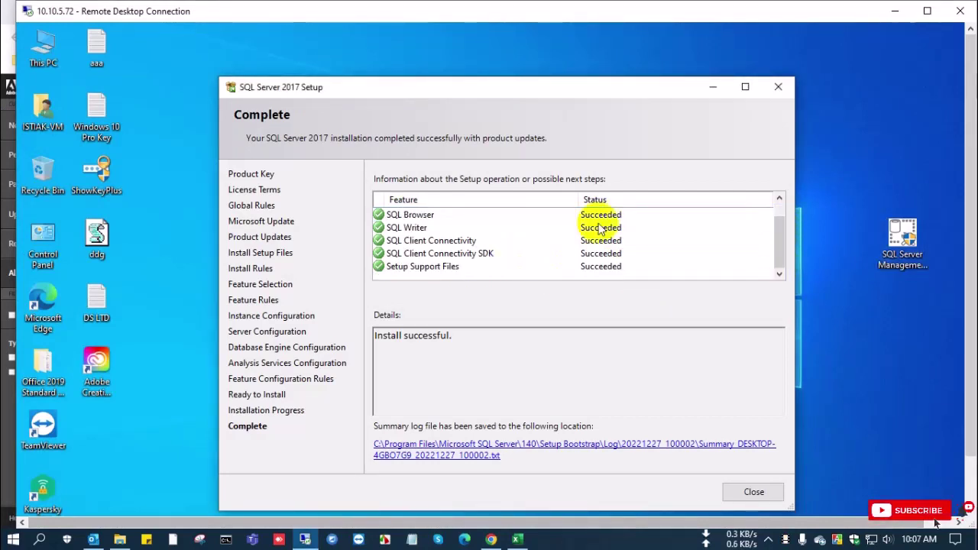
{"action": "left_click", "coordinate": [756, 491]}
{"action": "right_click", "coordinate": [539, 195]}
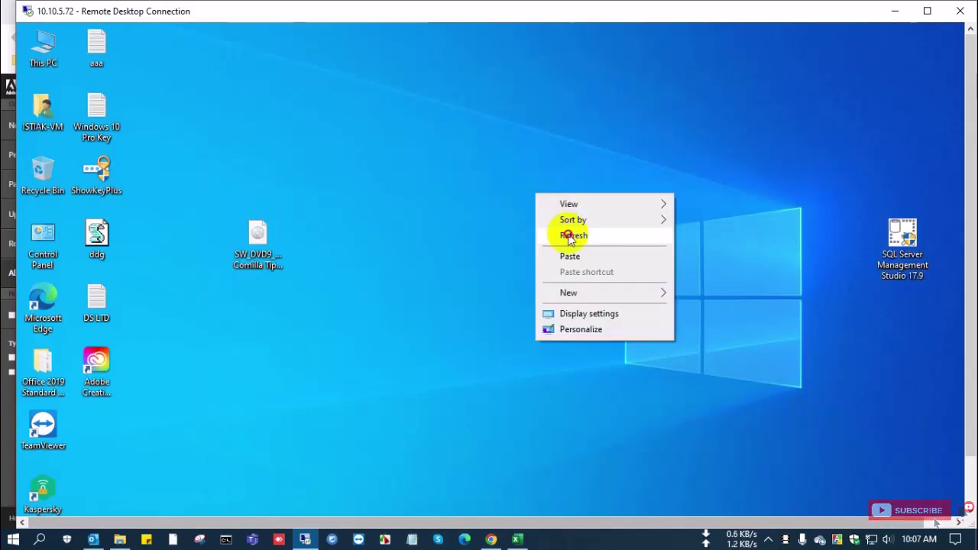
{"action": "left_click", "coordinate": [563, 234]}
Step: Launch the SQL Server Management Studio 17.9 installer from the desktop and allow it to make changes to the device
{"action": "left_click_drag", "start_coordinate": [901, 241], "coordinate": [498, 152]}
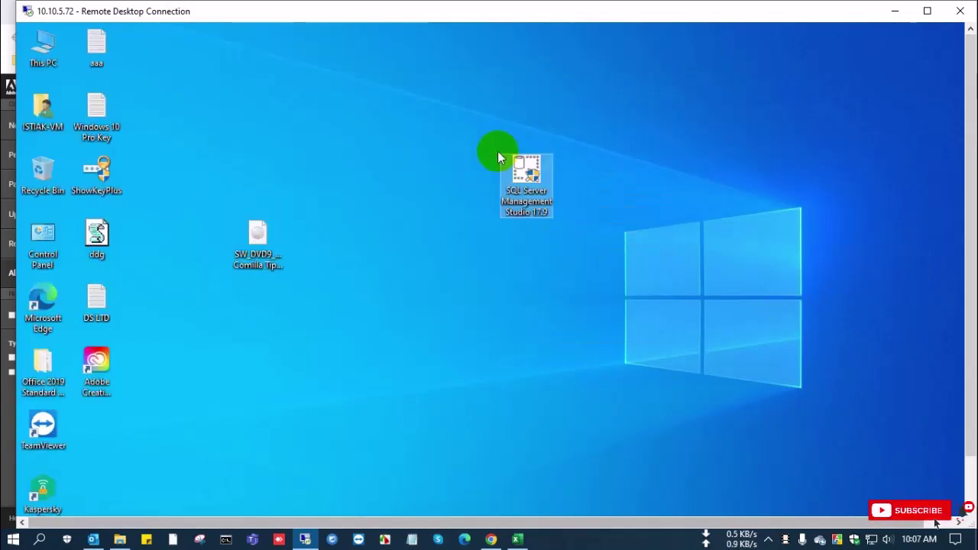
{"action": "double_click", "coordinate": [544, 180]}
{"action": "right_click", "coordinate": [544, 181]}
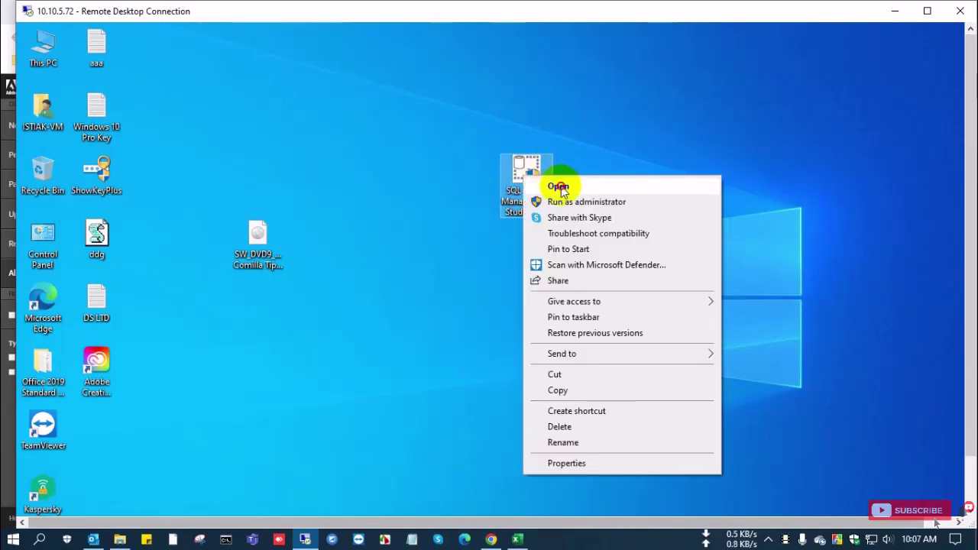
{"action": "left_click", "coordinate": [561, 188]}
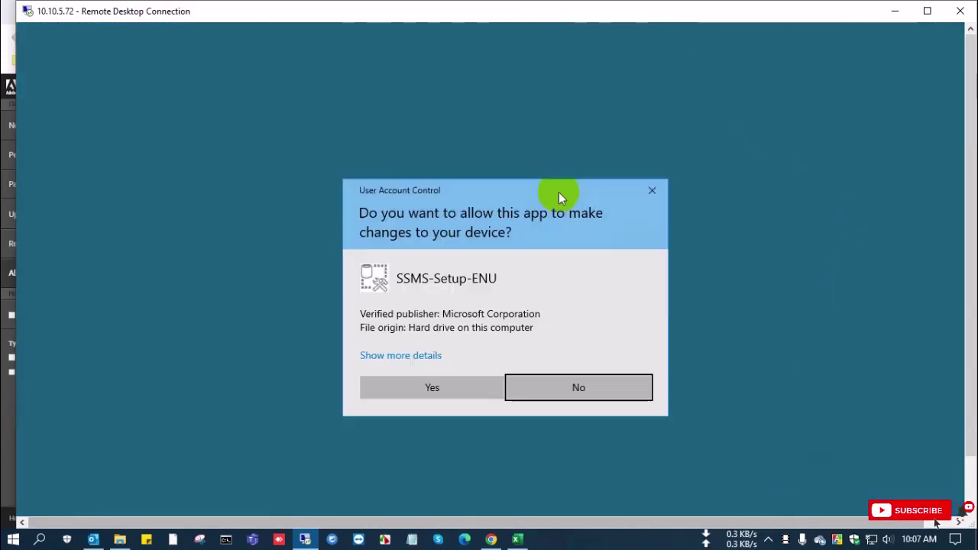
{"action": "left_click", "coordinate": [435, 389]}
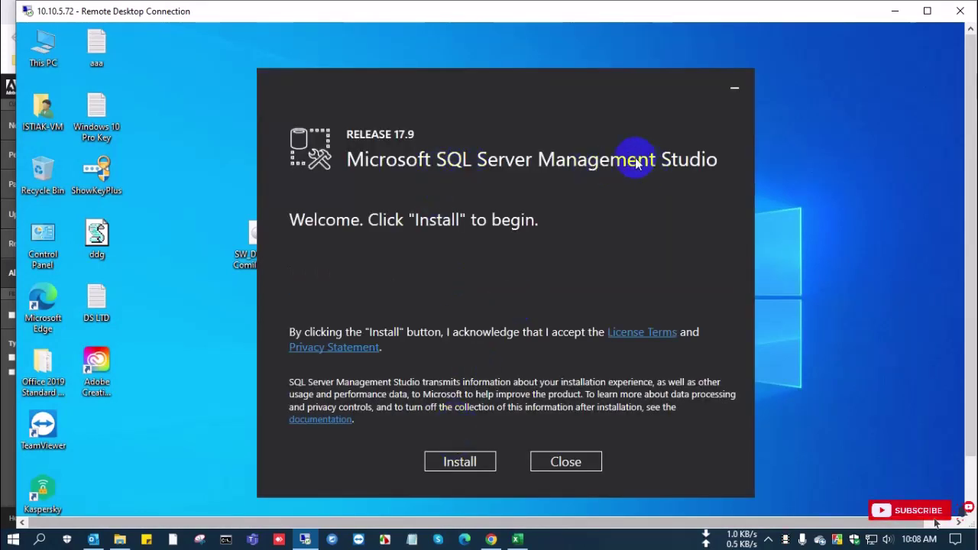
Step: Install SQL Server Management Studio 17.9 and restart the computer to complete its setup
{"action": "left_click", "coordinate": [459, 459]}
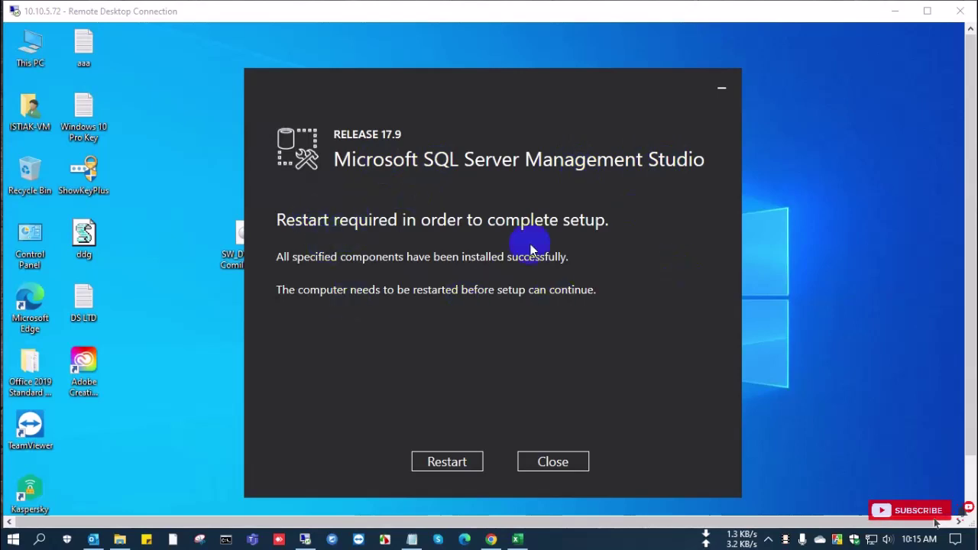
{"action": "left_click", "coordinate": [447, 463]}
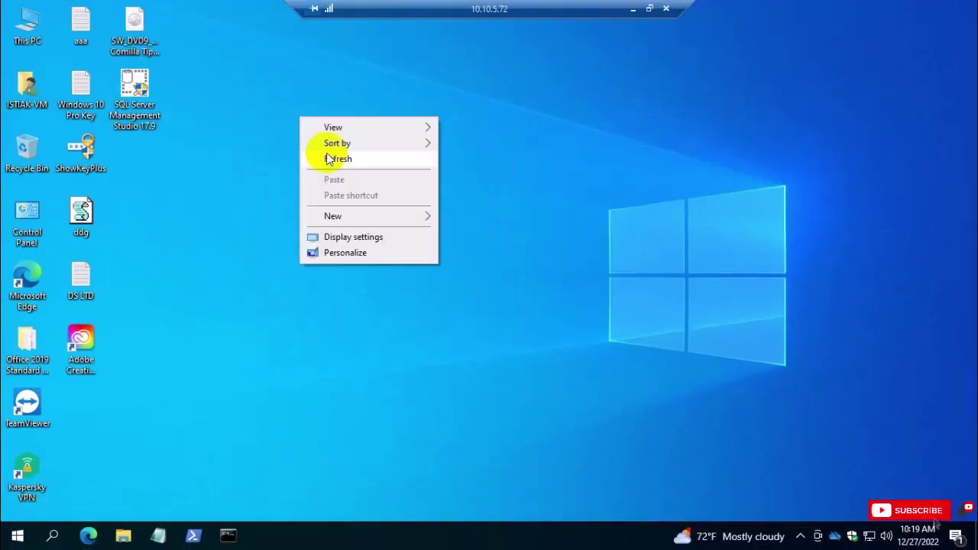
{"action": "left_click", "coordinate": [329, 158]}
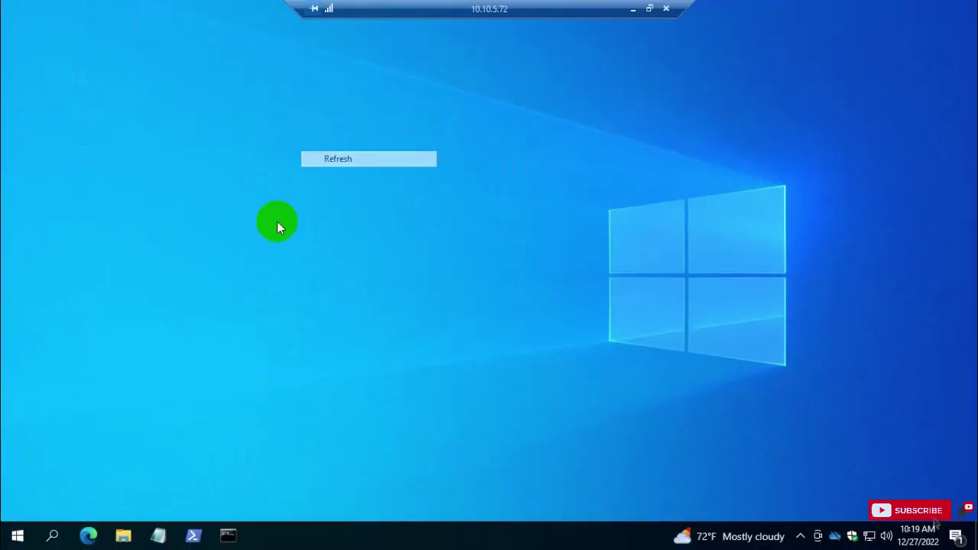
Step: Pin SQL Server 2017 Configuration Manager from the Microsoft SQL Server 2017 program folder beside Google Chrome among the Start tiles
{"action": "left_click", "coordinate": [17, 535]}
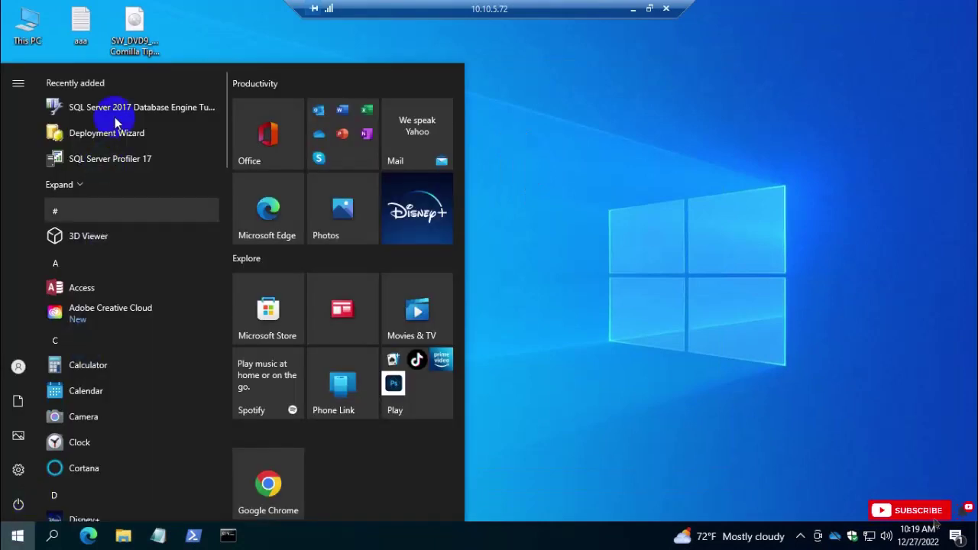
{"action": "scroll", "coordinate": [102, 389], "scroll_direction": "down", "scroll_amount": 3}
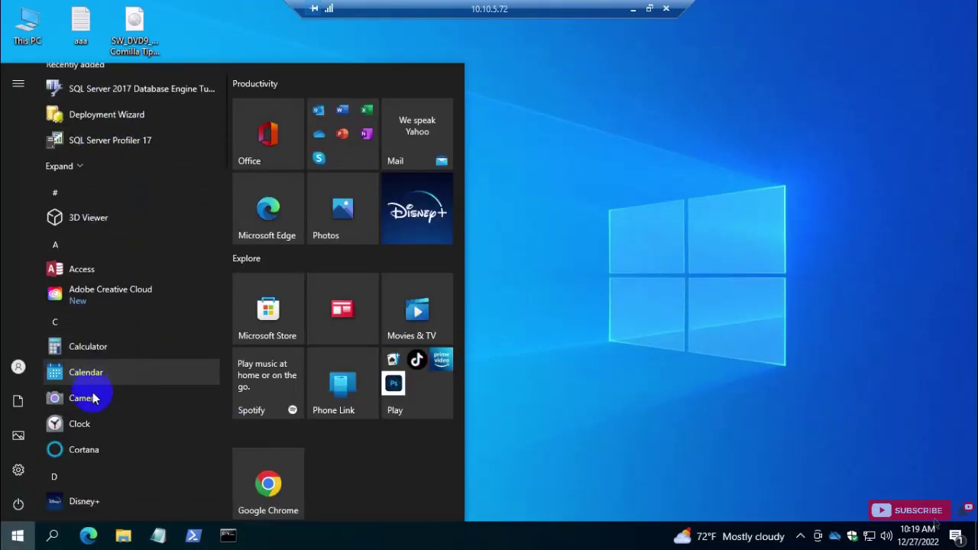
{"action": "scroll", "coordinate": [96, 394], "scroll_direction": "down", "scroll_amount": 14}
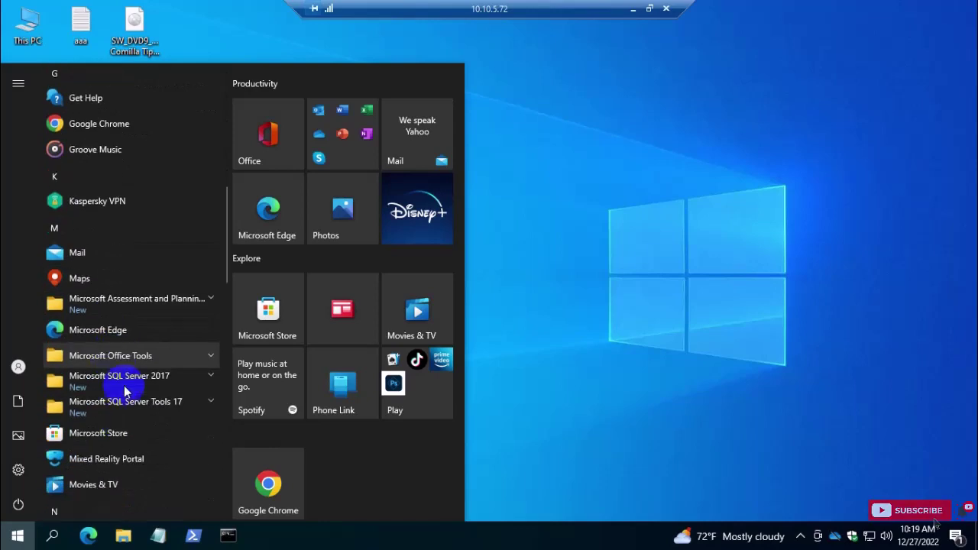
{"action": "left_click", "coordinate": [187, 268]}
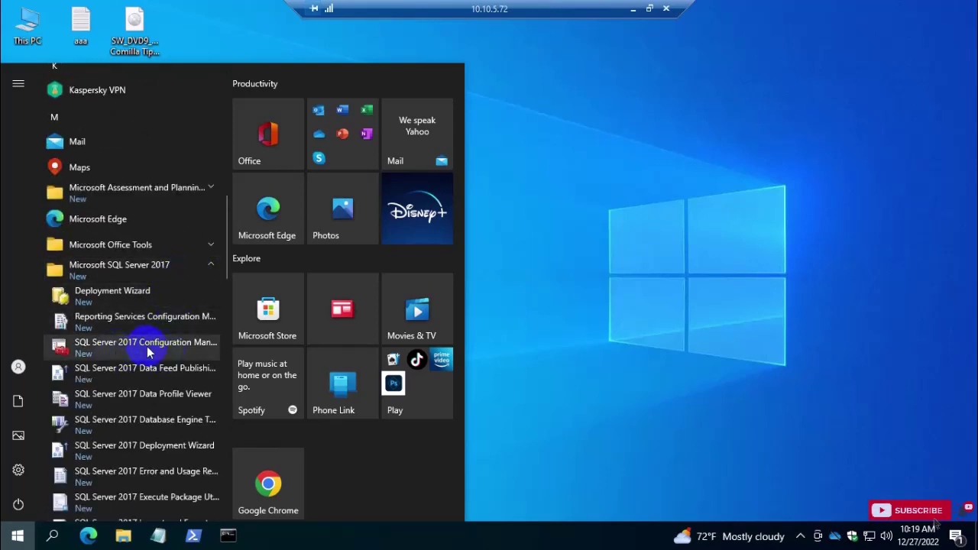
{"action": "left_click_drag", "start_coordinate": [151, 345], "coordinate": [333, 477]}
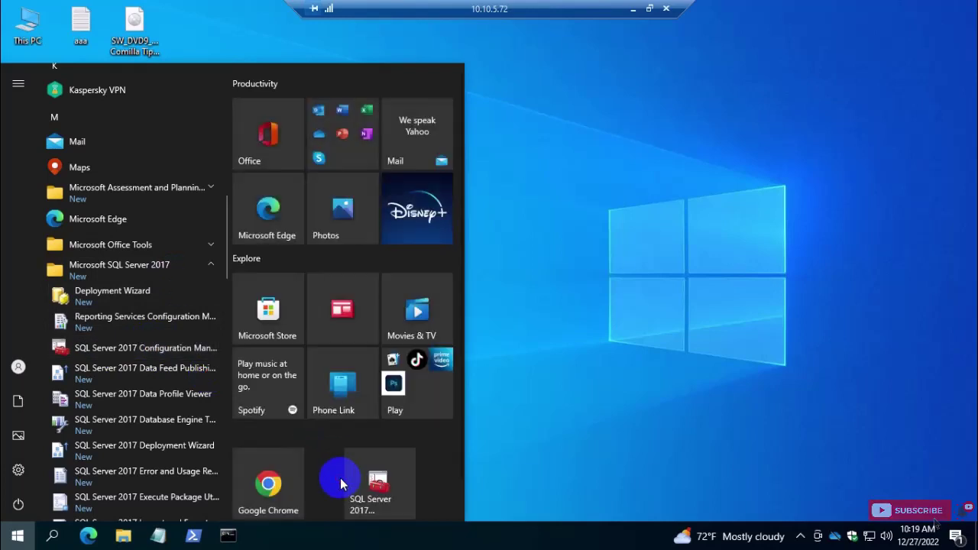
Step: Pin Microsoft SQL Server Management Studio from the Microsoft SQL Server Tools 17 folder beside the Configuration Manager tile
{"action": "scroll", "coordinate": [161, 396], "scroll_direction": "down", "scroll_amount": 5}
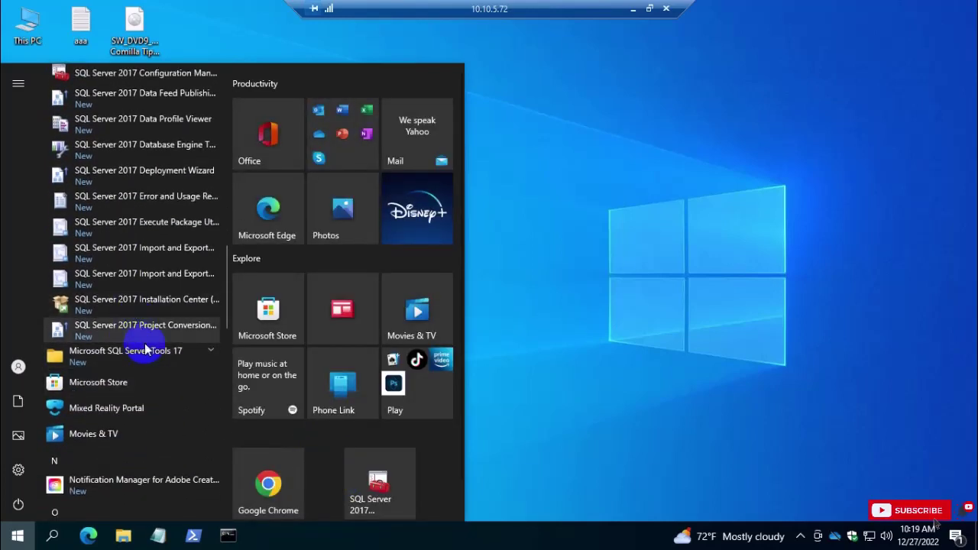
{"action": "left_click", "coordinate": [184, 356]}
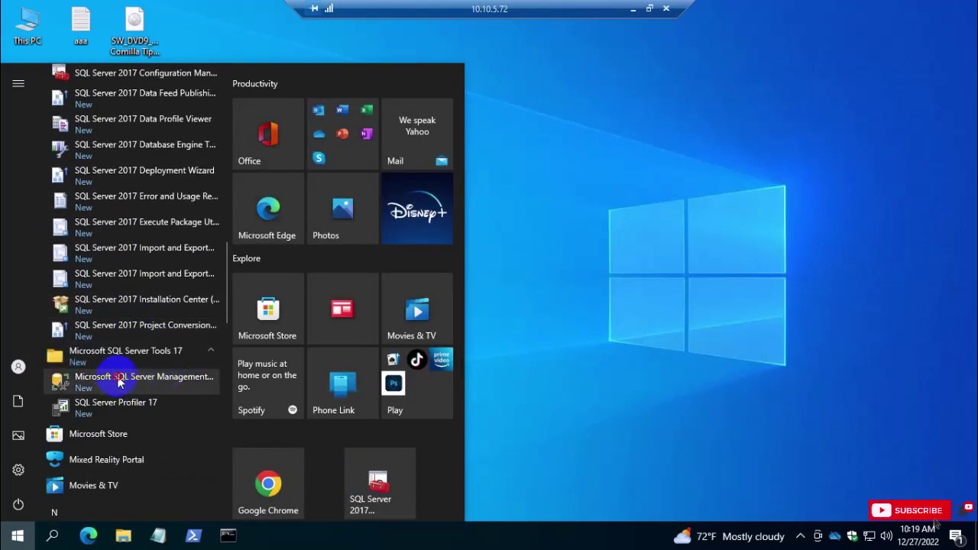
{"action": "left_click_drag", "start_coordinate": [118, 382], "coordinate": [428, 446]}
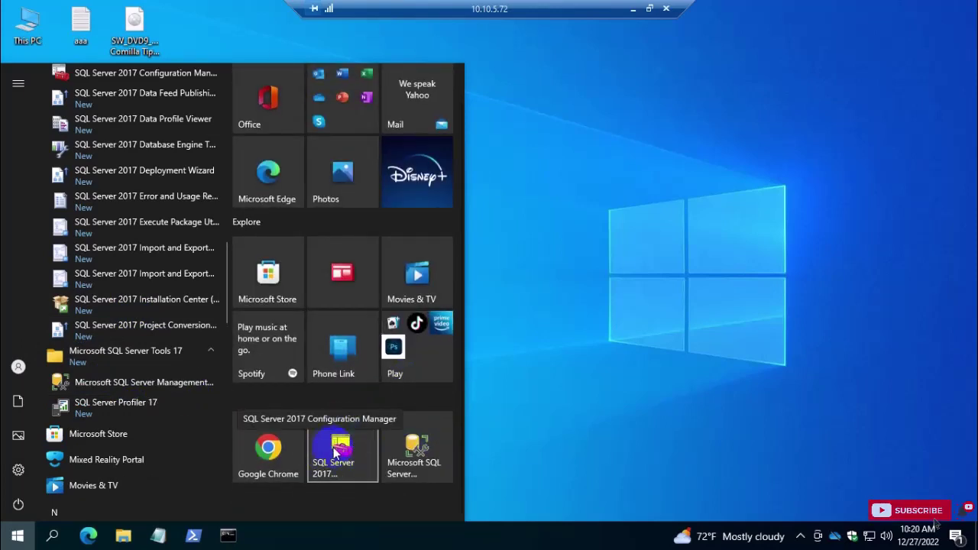
Step: Open SQL Server Configuration Manager, check the state and start mode of the SQL Server services, and close it
{"action": "left_click", "coordinate": [334, 447]}
{"action": "left_click", "coordinate": [386, 356]}
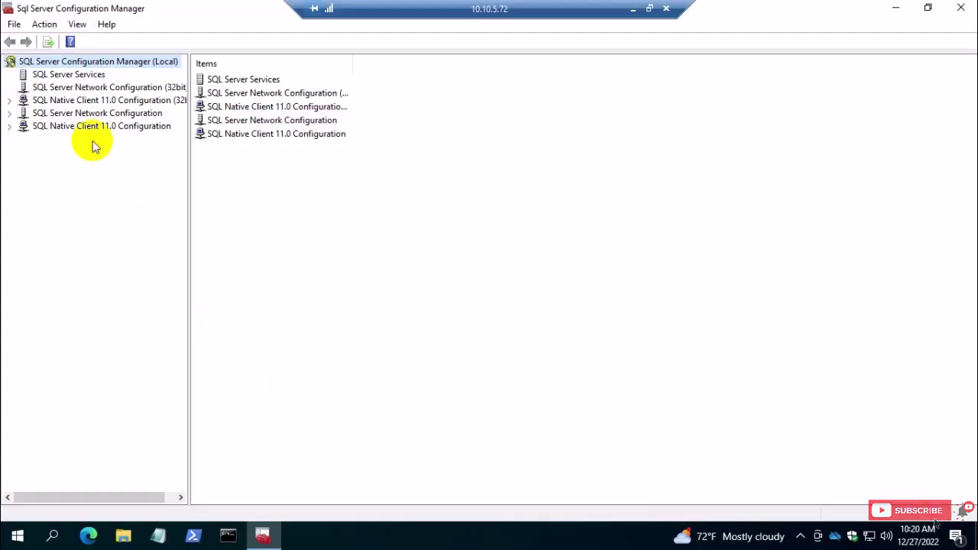
{"action": "left_click", "coordinate": [66, 74]}
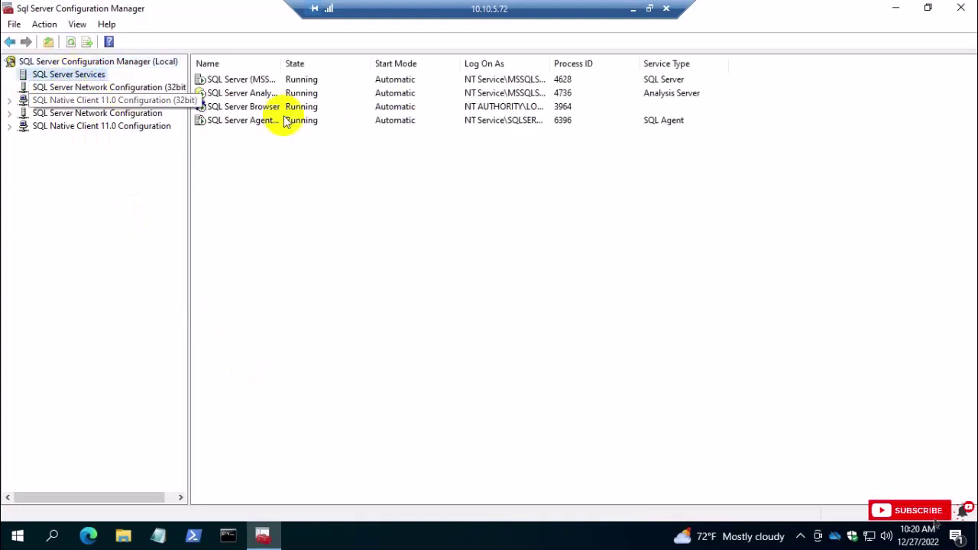
{"action": "left_click_drag", "start_coordinate": [279, 63], "coordinate": [384, 63]}
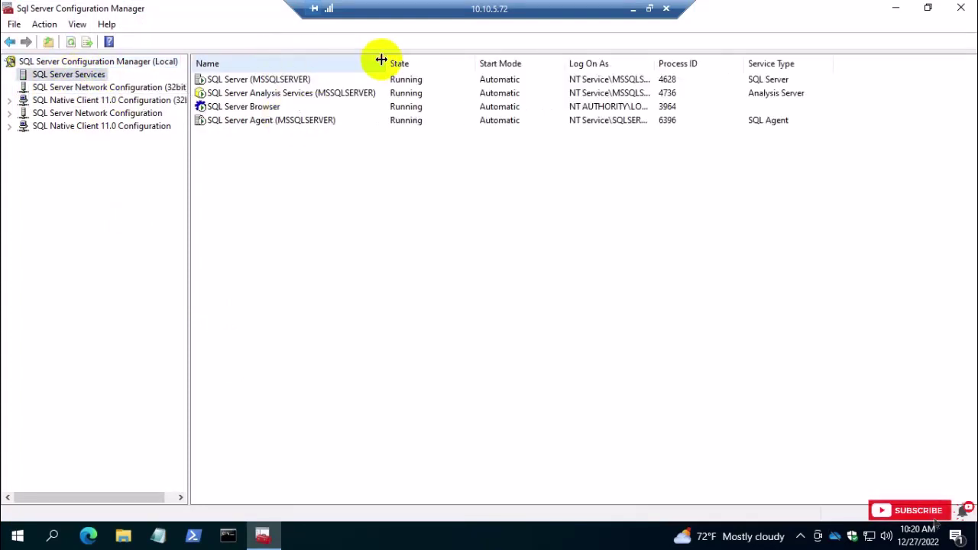
{"action": "left_click", "coordinate": [298, 81]}
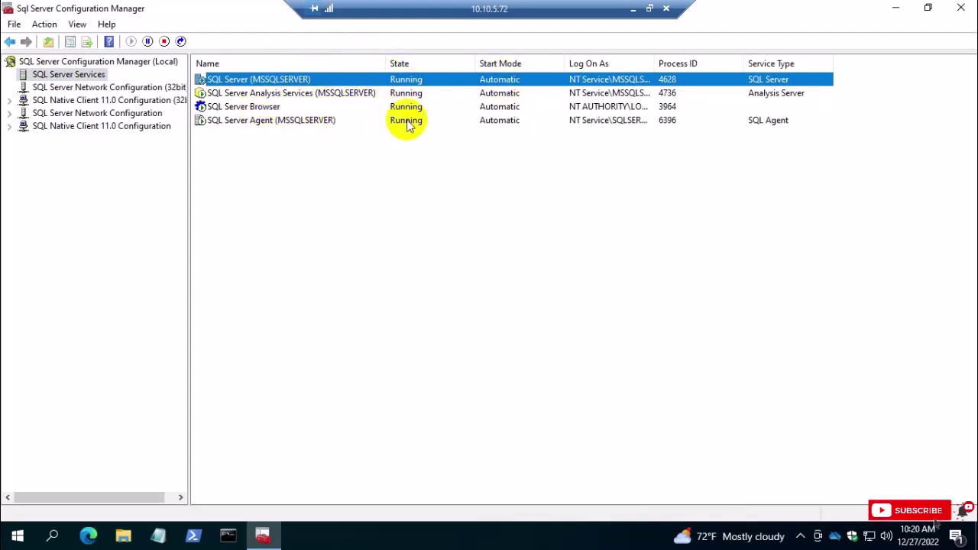
{"action": "left_click", "coordinate": [961, 7]}
Step: Open SQL Server Management Studio, dismiss the update notification, and connect to the local Database Engine with Windows Authentication
{"action": "left_click", "coordinate": [10, 543]}
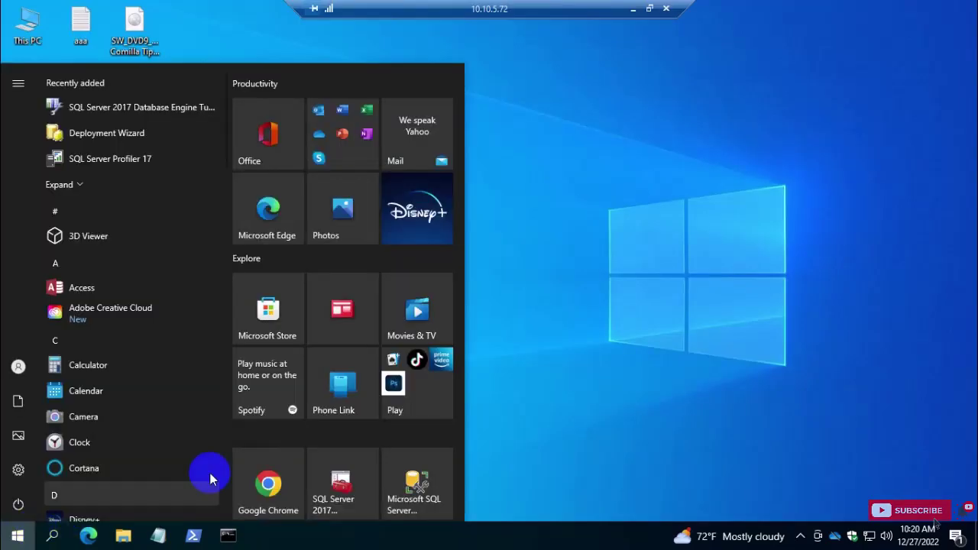
{"action": "left_click", "coordinate": [421, 489]}
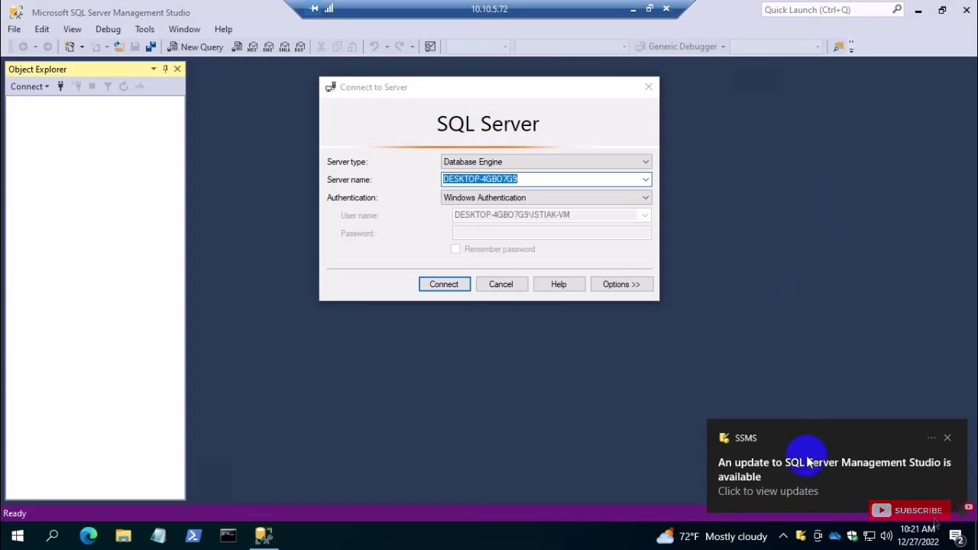
{"action": "left_click", "coordinate": [947, 439]}
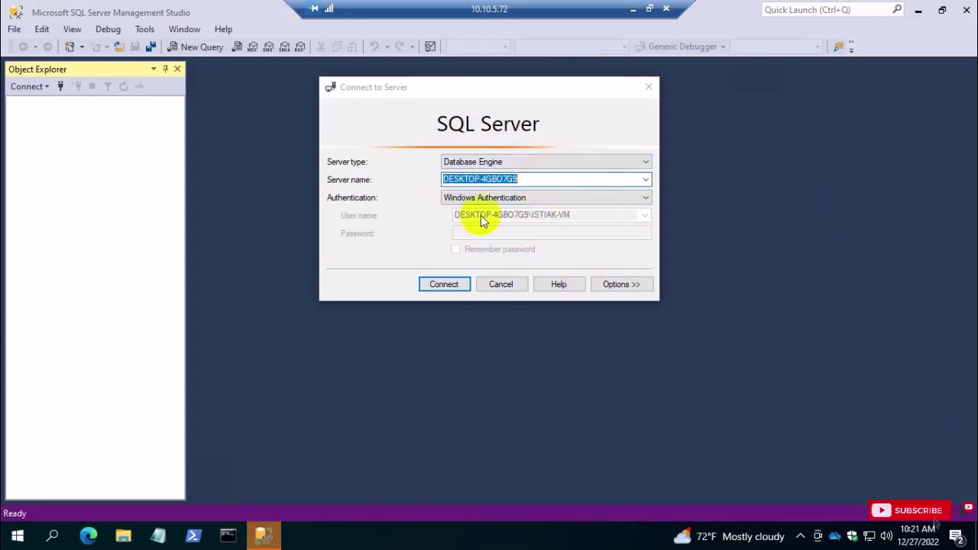
{"action": "left_click", "coordinate": [445, 288]}
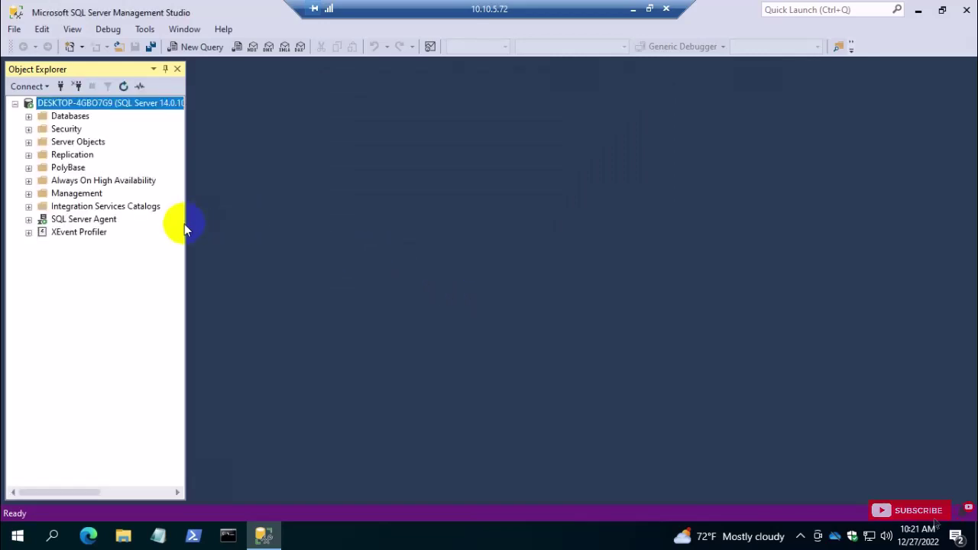
Step: Widen Object Explorer, open the connected server's properties, and examine its name, product, operating system and version
{"action": "left_click_drag", "start_coordinate": [193, 228], "coordinate": [331, 223]}
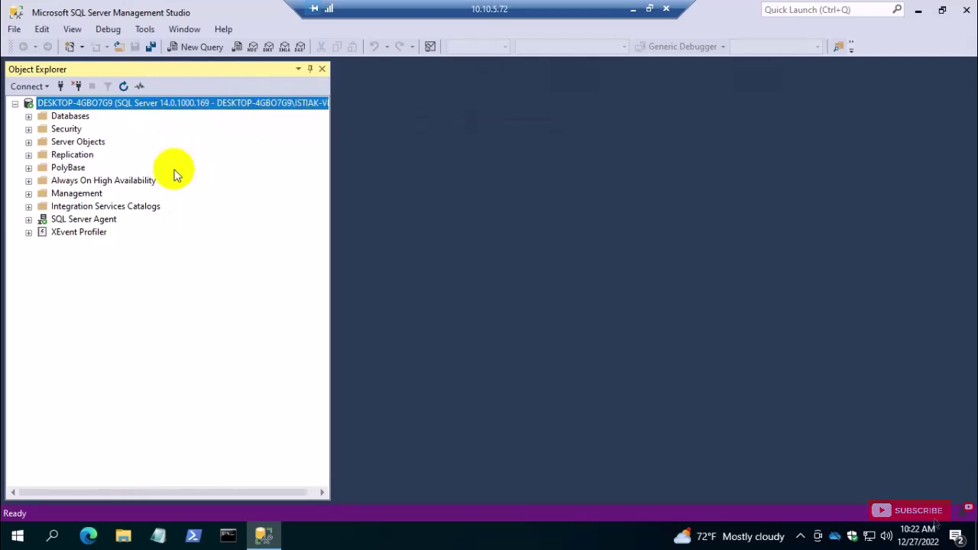
{"action": "right_click", "coordinate": [186, 100]}
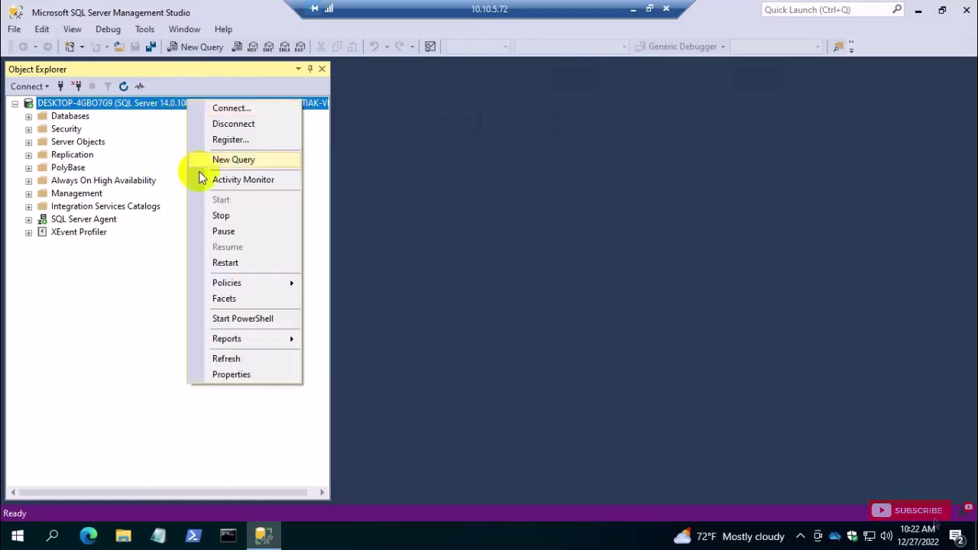
{"action": "left_click", "coordinate": [236, 374]}
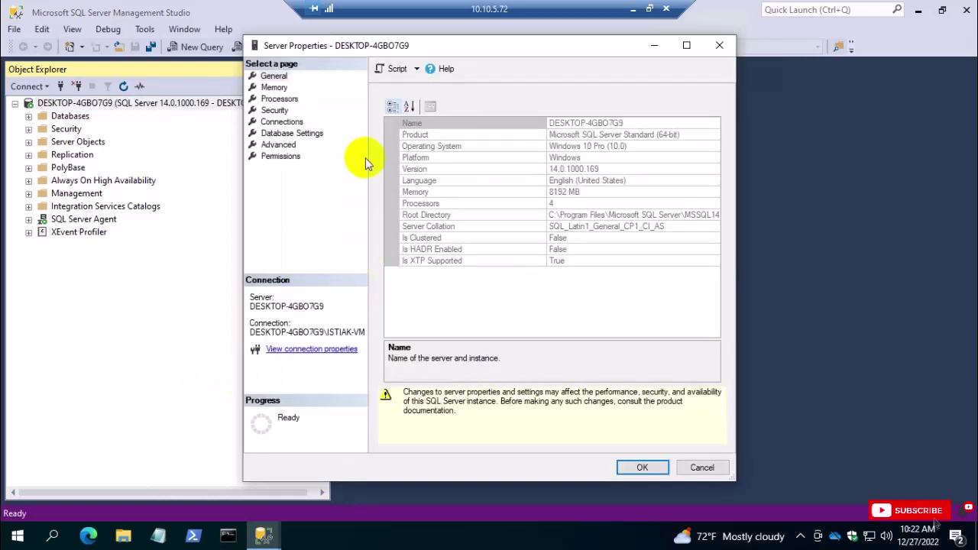
{"action": "left_click", "coordinate": [574, 123]}
{"action": "left_click", "coordinate": [567, 134]}
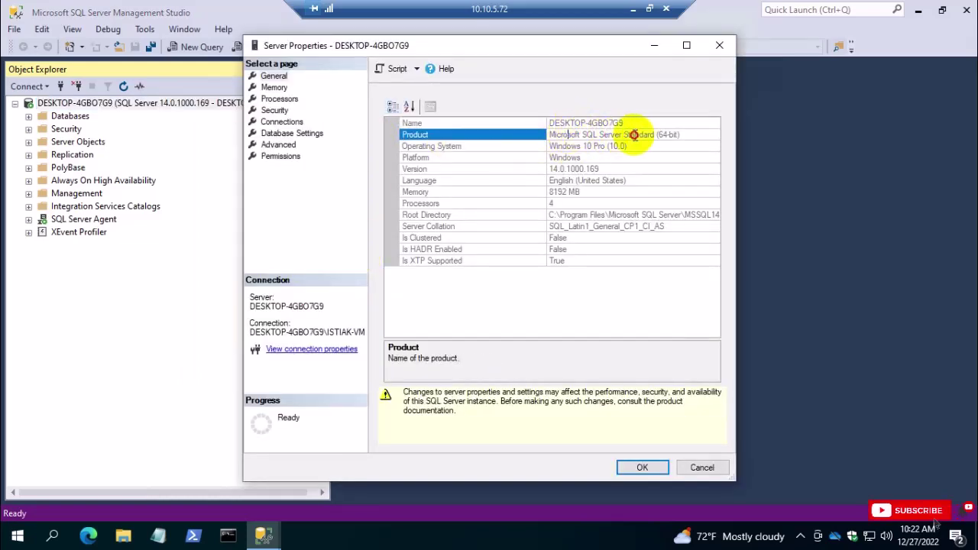
{"action": "left_click_drag", "start_coordinate": [667, 135], "coordinate": [563, 136]}
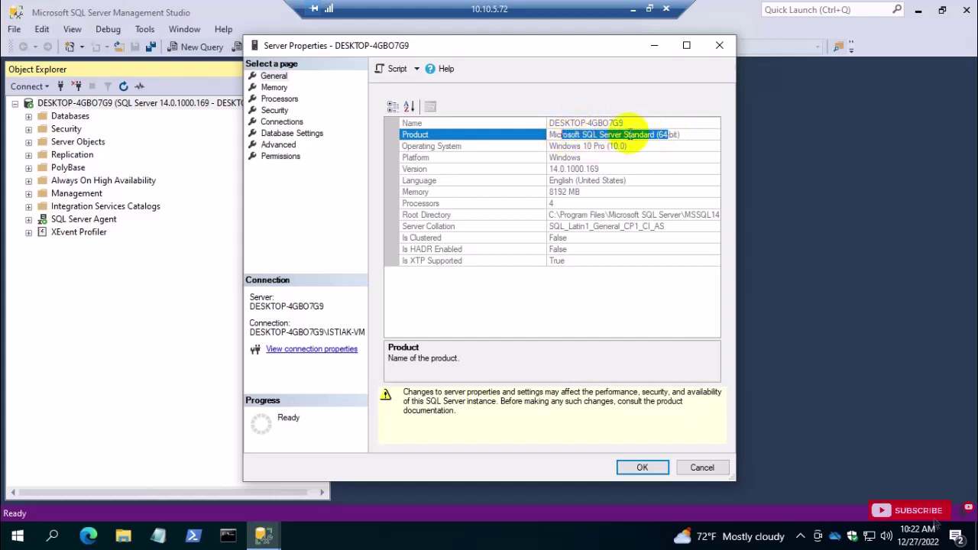
{"action": "left_click_drag", "start_coordinate": [632, 146], "coordinate": [549, 146]}
{"action": "left_click", "coordinate": [585, 169]}
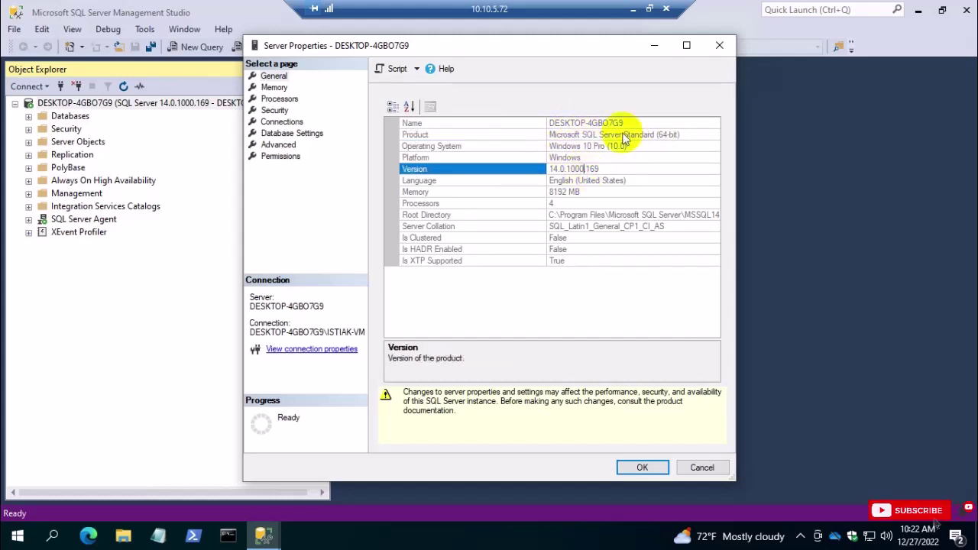
Step: Examine the product edition in the server properties of the Windows Authentication connection, and close the properties
{"action": "left_click", "coordinate": [588, 135]}
{"action": "left_click_drag", "start_coordinate": [589, 135], "coordinate": [671, 135]}
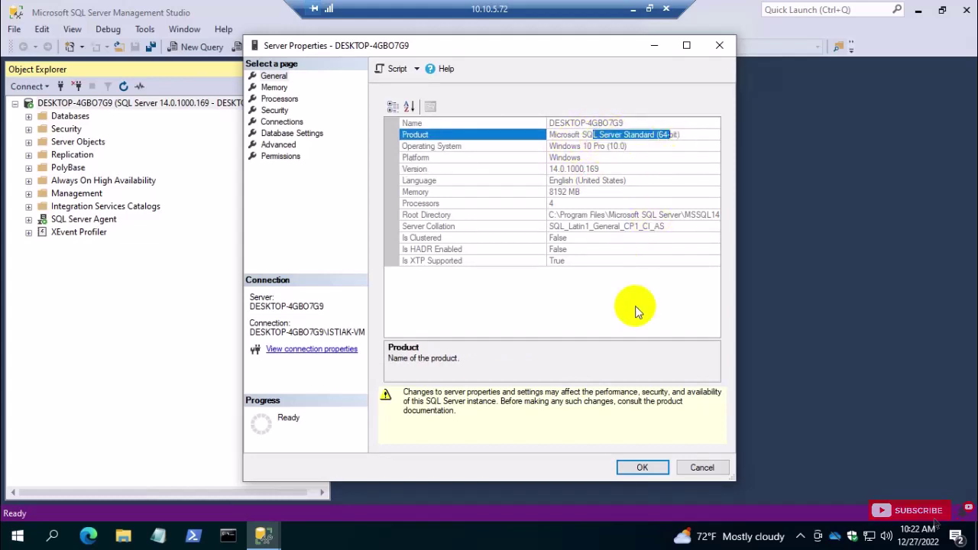
{"action": "left_click", "coordinate": [648, 467]}
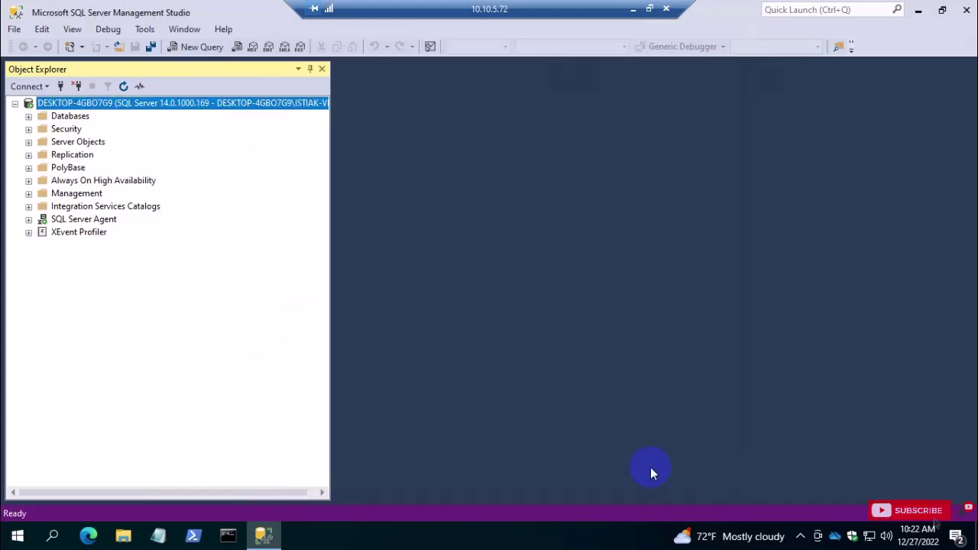
Step: Connect to the same local Database Engine with SQL Server Authentication, entering the login sa and its password
{"action": "left_click", "coordinate": [60, 85]}
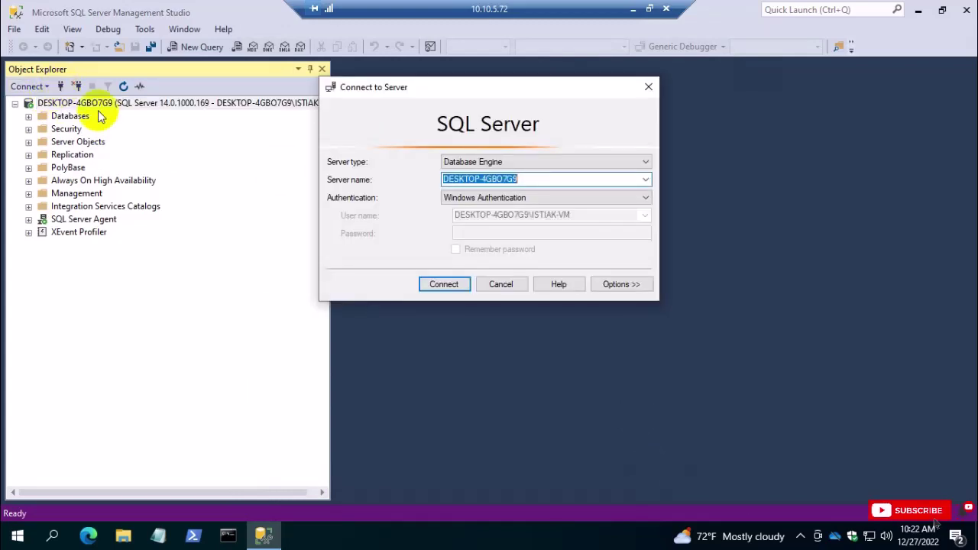
{"action": "left_click", "coordinate": [531, 197]}
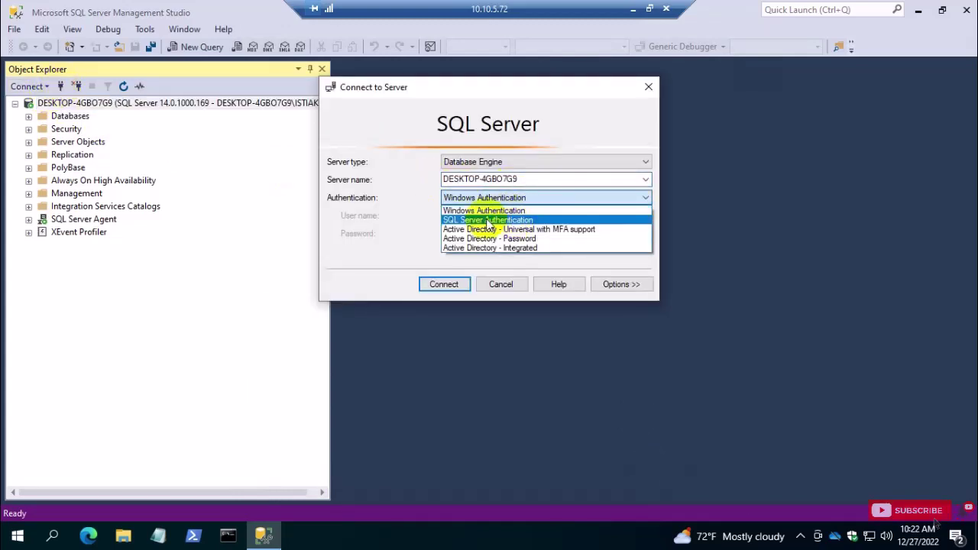
{"action": "left_click", "coordinate": [504, 220]}
{"action": "left_click", "coordinate": [486, 216]}
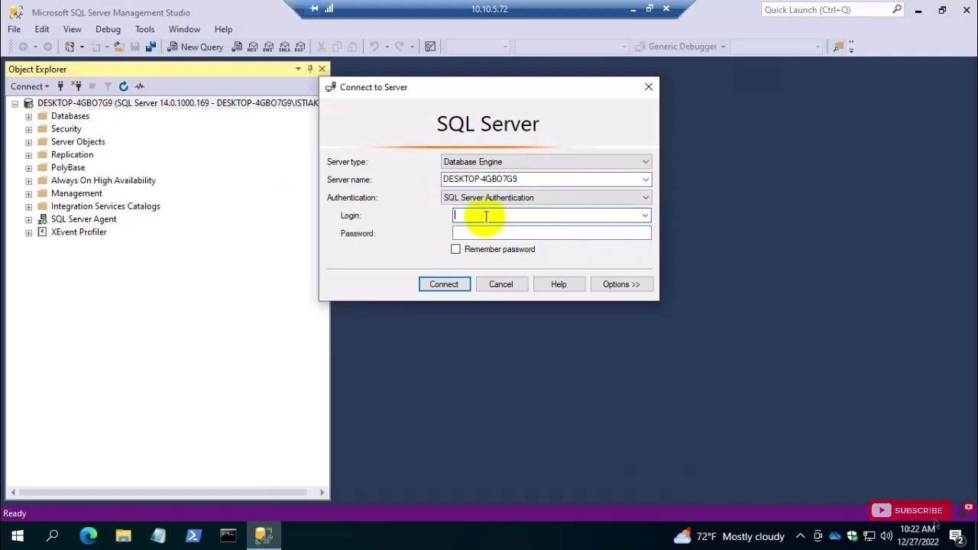
{"action": "left_click", "coordinate": [482, 234]}
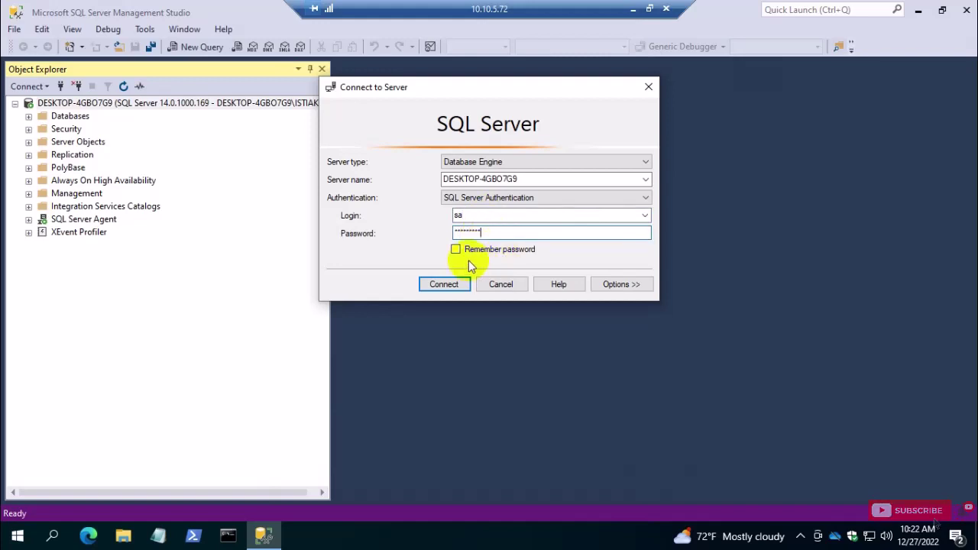
{"action": "left_click", "coordinate": [444, 284]}
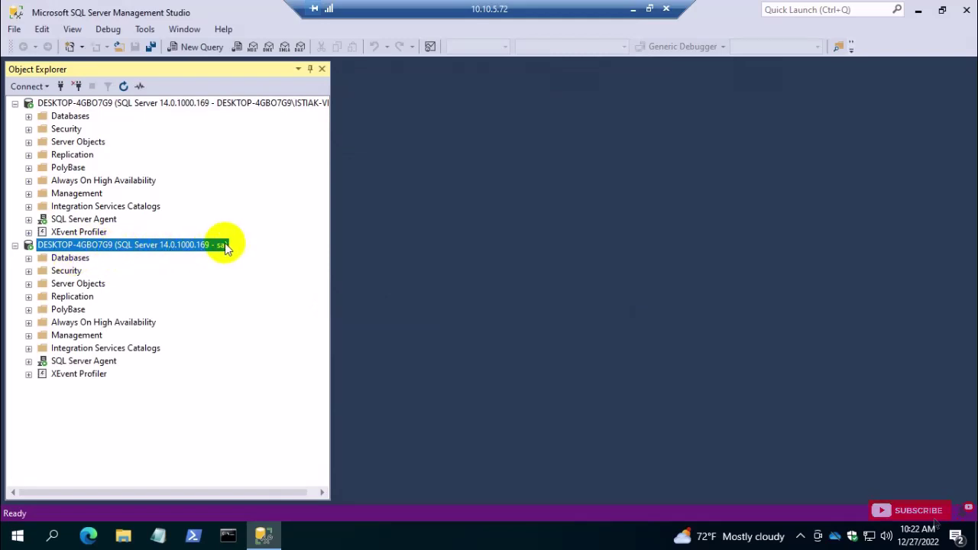
Step: Check the product edition in the server properties of the sa connection, close them, and disconnect the sa connection
{"action": "right_click", "coordinate": [164, 247]}
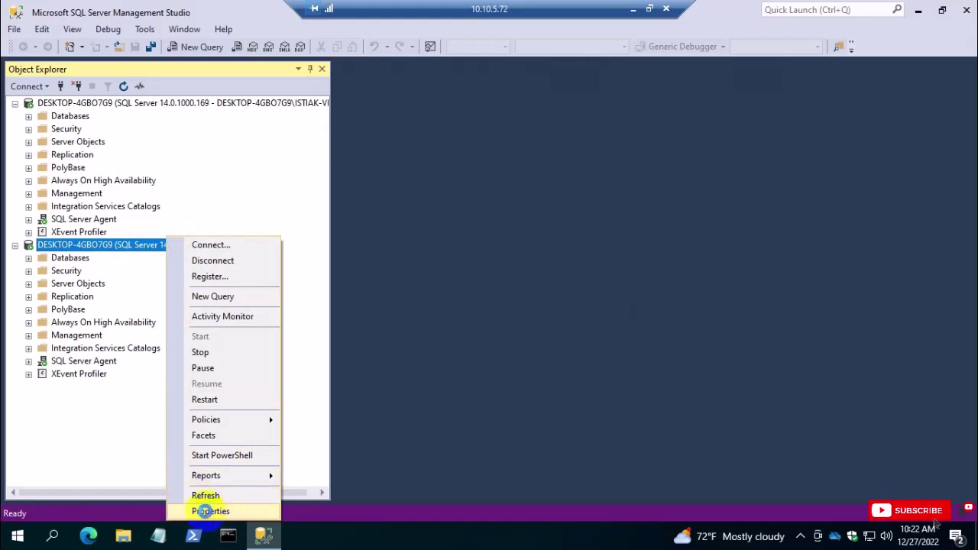
{"action": "left_click", "coordinate": [206, 511]}
{"action": "left_click", "coordinate": [588, 134]}
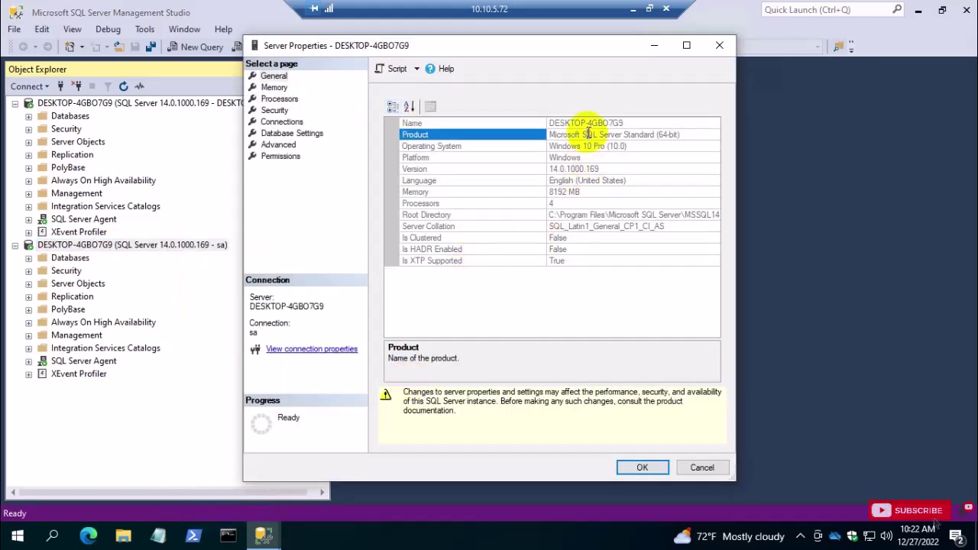
{"action": "left_click_drag", "start_coordinate": [589, 134], "coordinate": [652, 142]}
{"action": "left_click", "coordinate": [641, 467]}
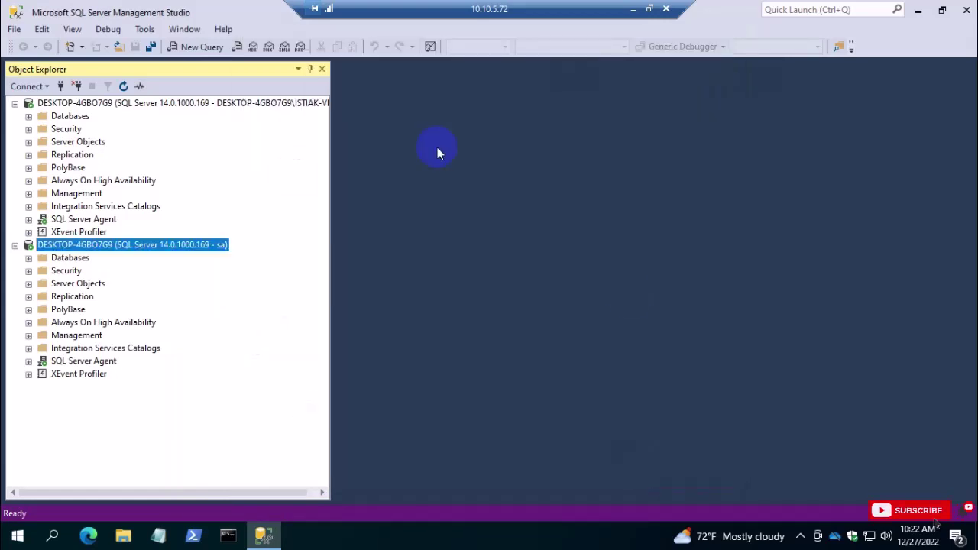
{"action": "left_click", "coordinate": [77, 87]}
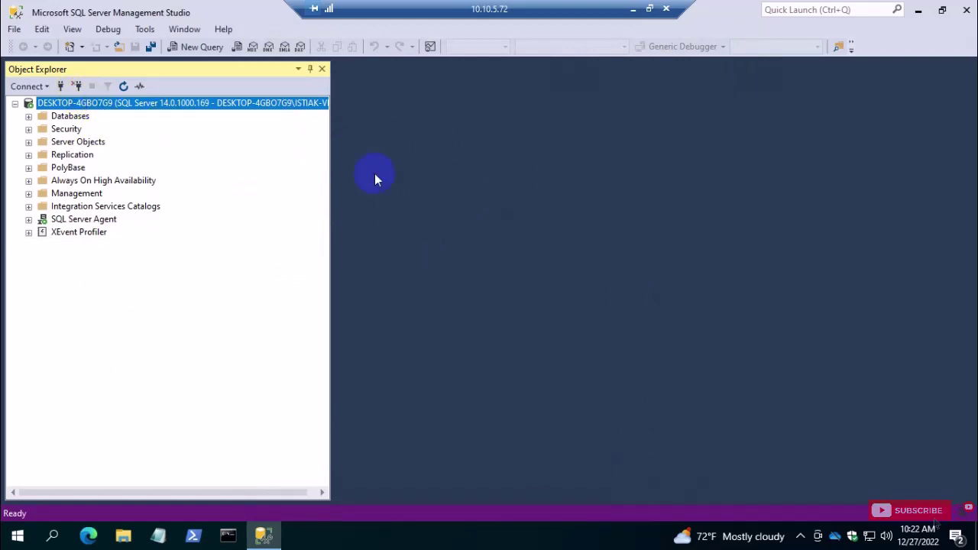